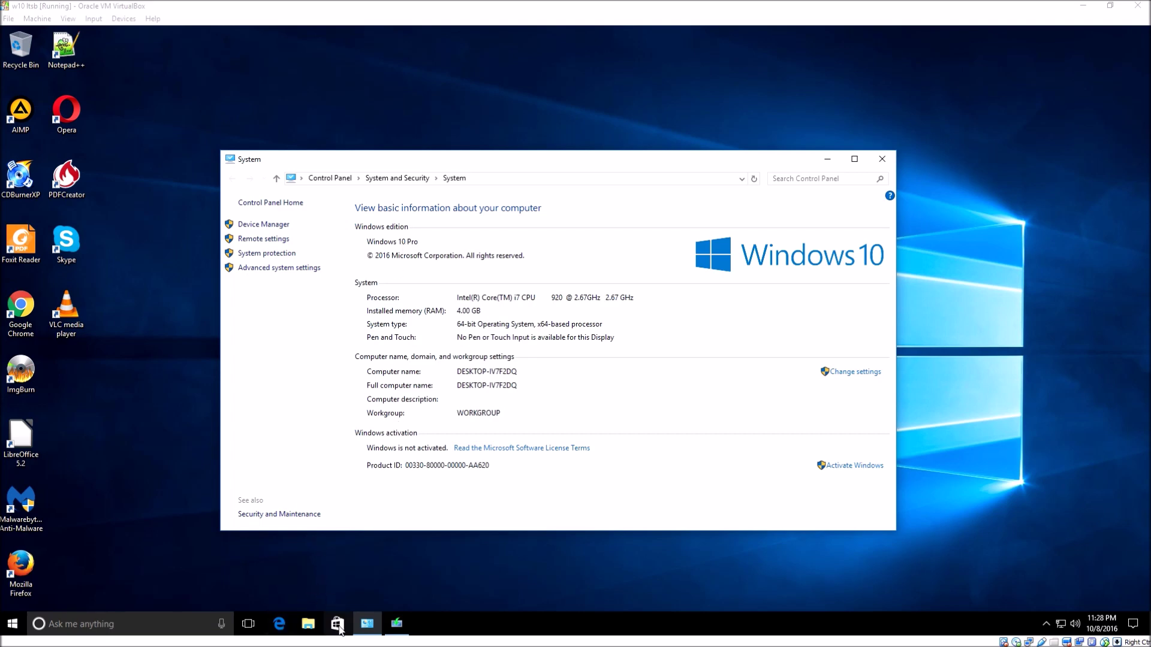
Look through the full list of installed apps down to its last entries
click(12, 624)
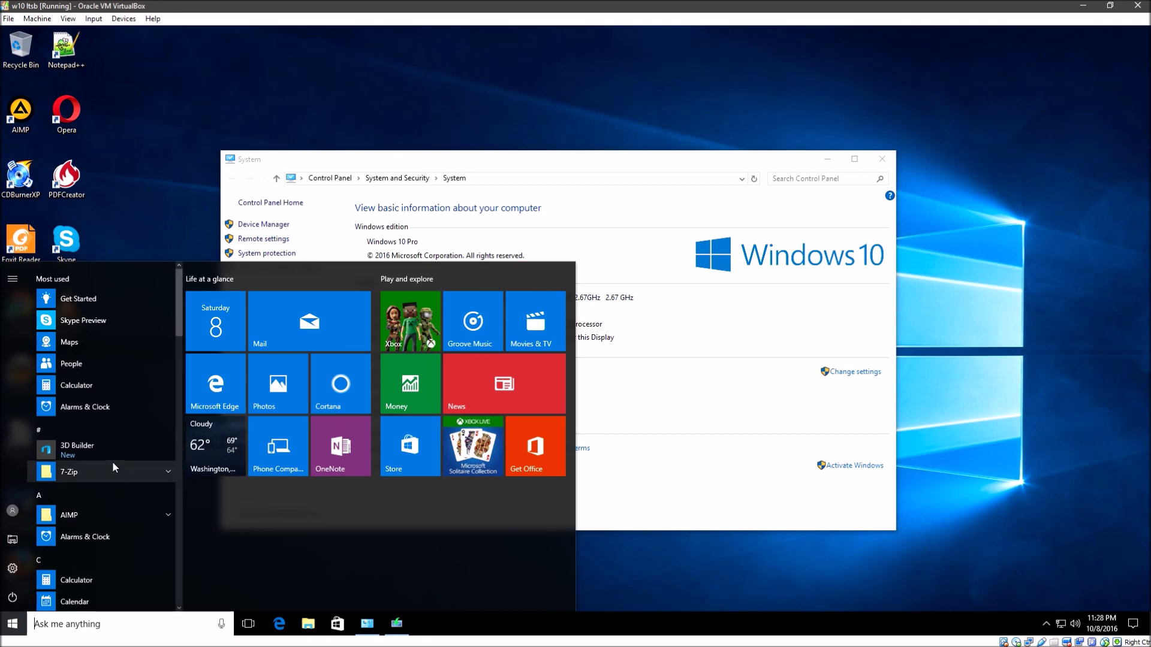
scroll(85, 447, down, 3)
scroll(87, 449, down, 15)
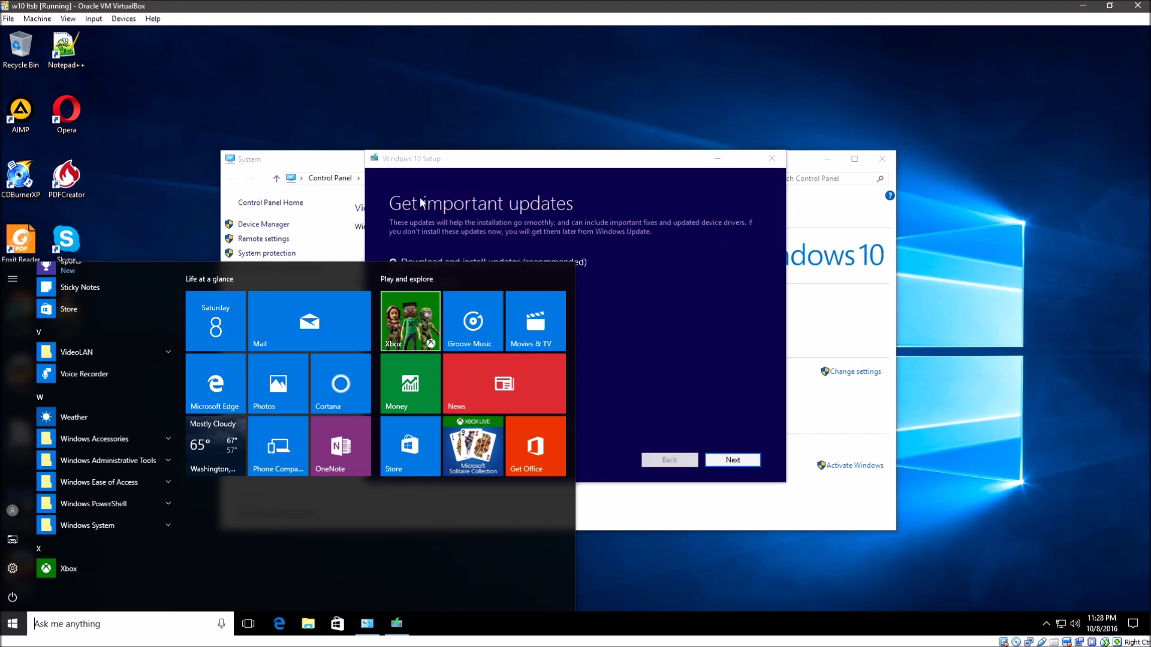
Close the System window and continue Windows 10 Setup with update download selected and the help-improve-installation option turned off
drag(491, 162, 513, 123)
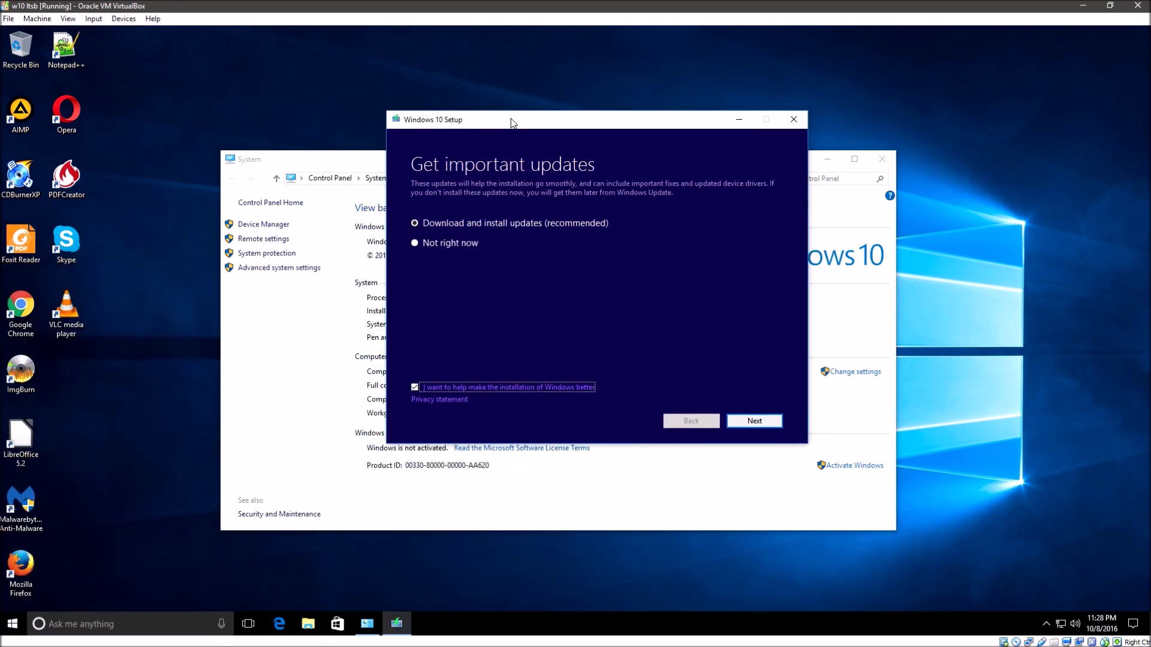
click(885, 162)
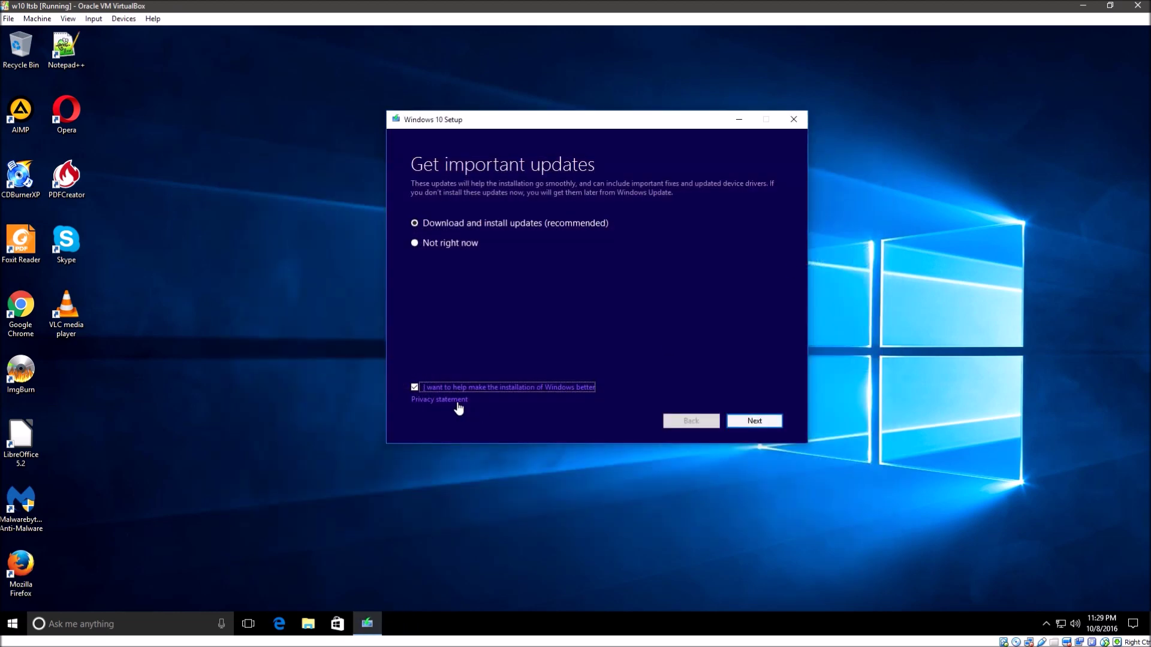
click(414, 387)
click(754, 421)
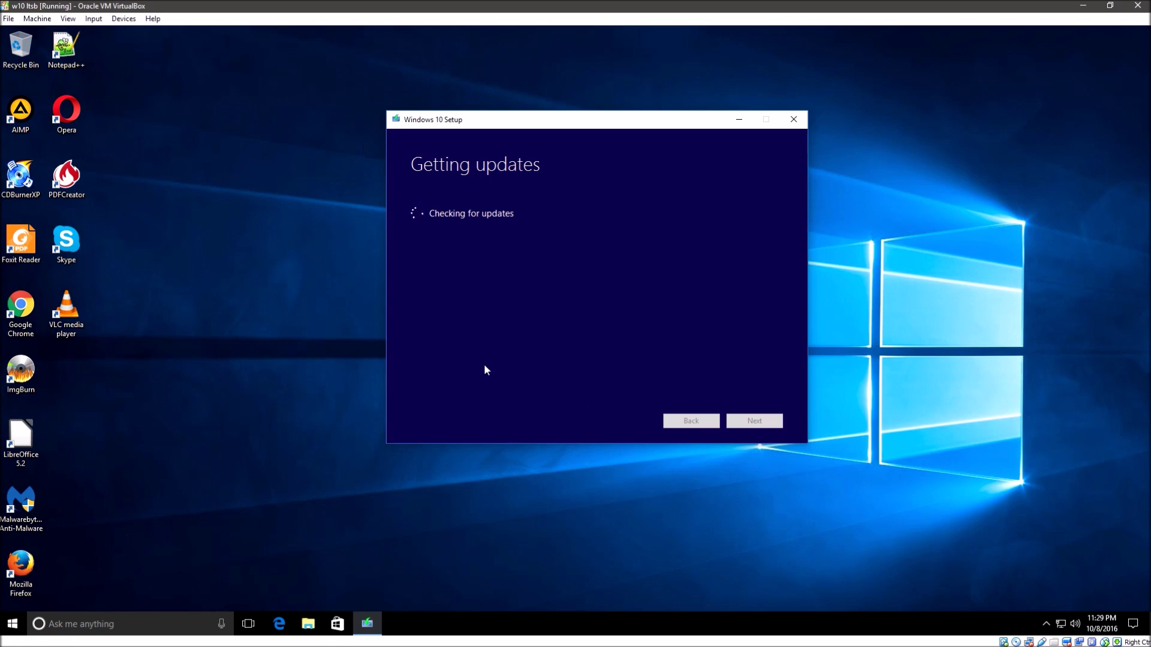
drag(168, 480, 325, 566)
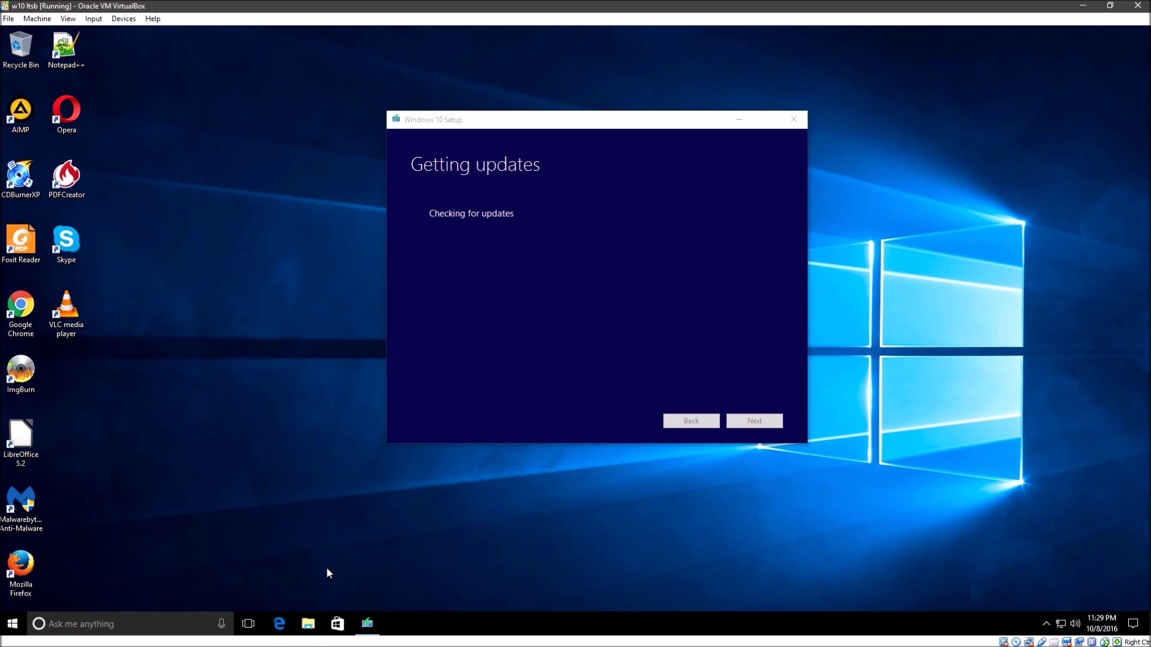
click(18, 625)
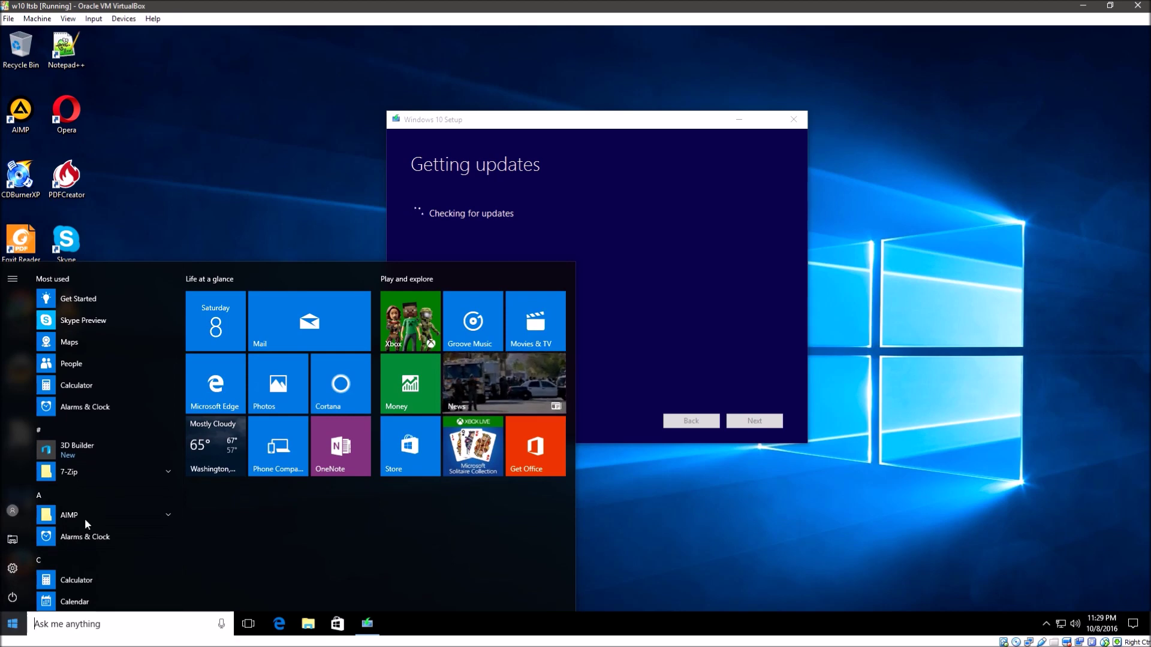
click(583, 126)
drag(583, 126, 665, 132)
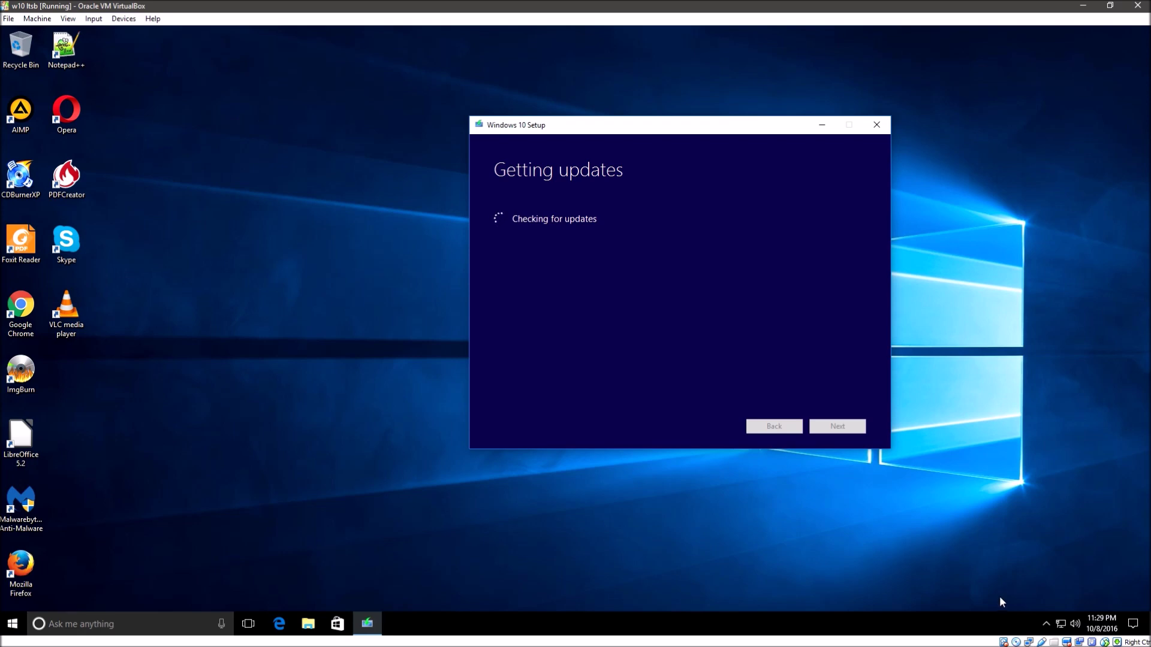
drag(238, 469, 121, 550)
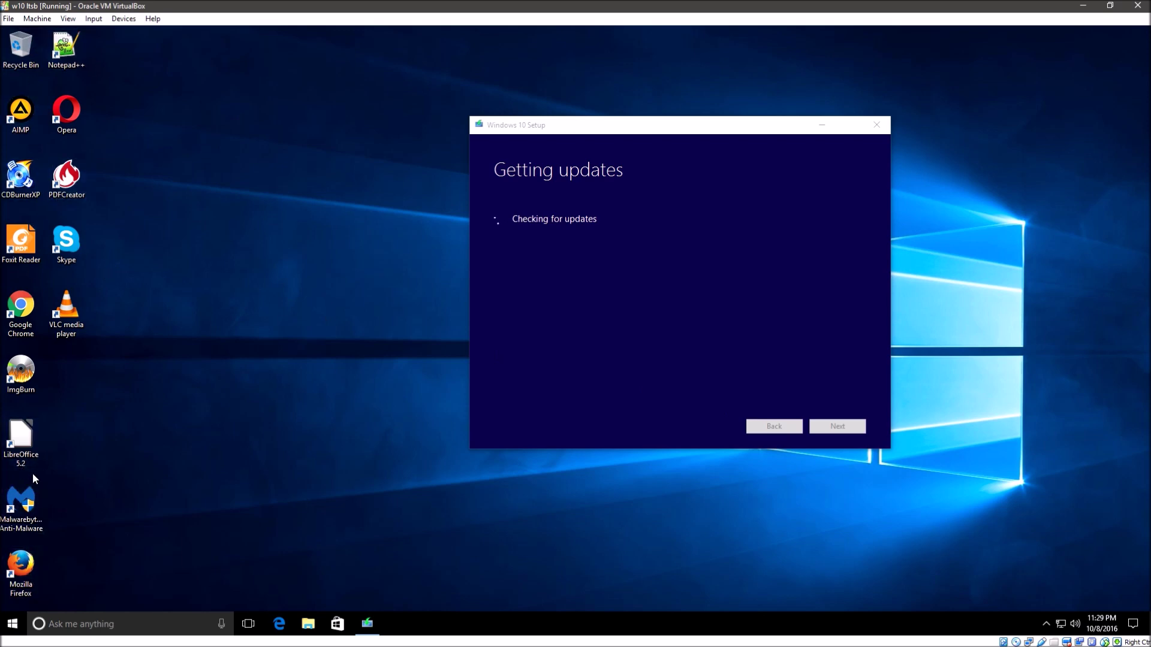
double_click(21, 566)
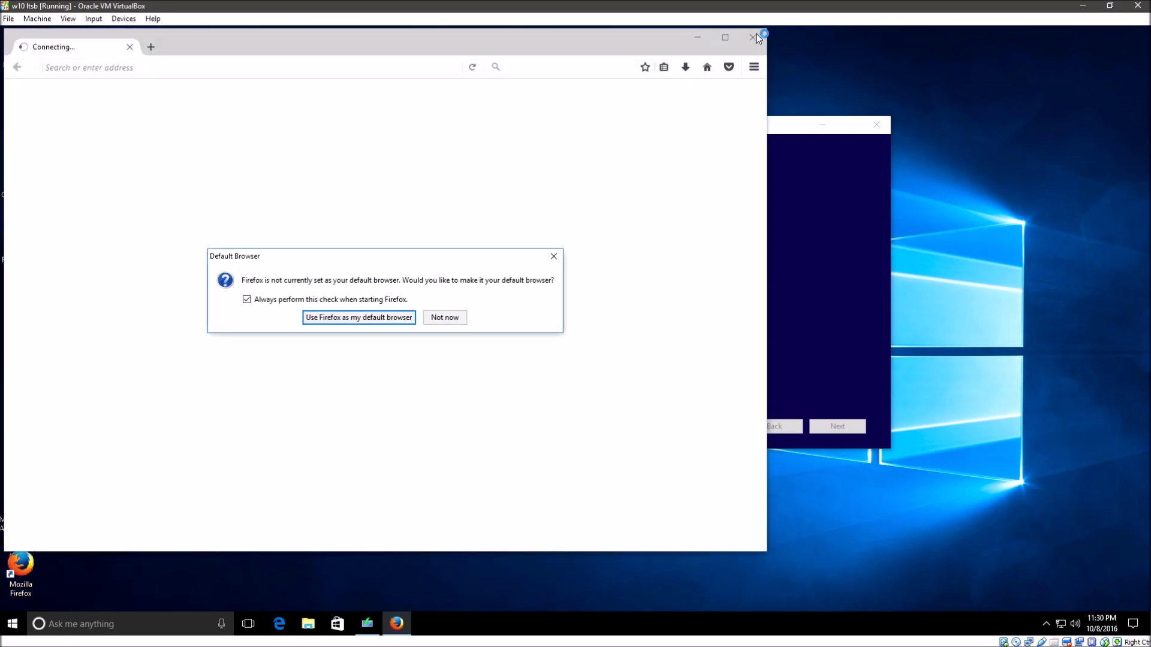
click(447, 320)
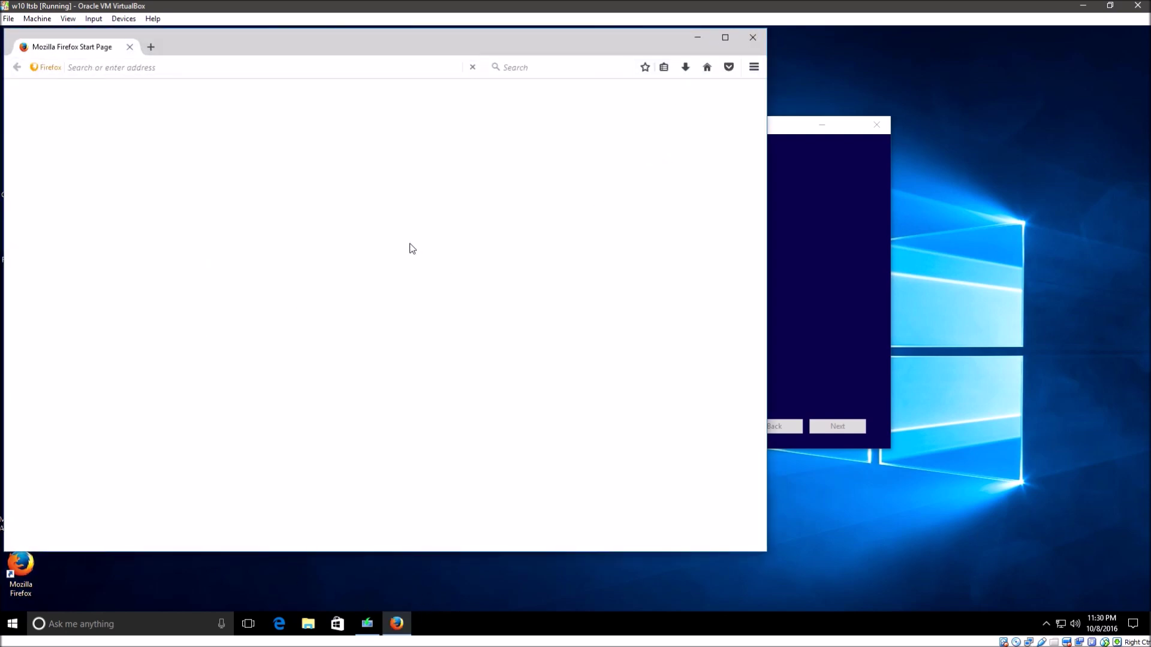
click(751, 39)
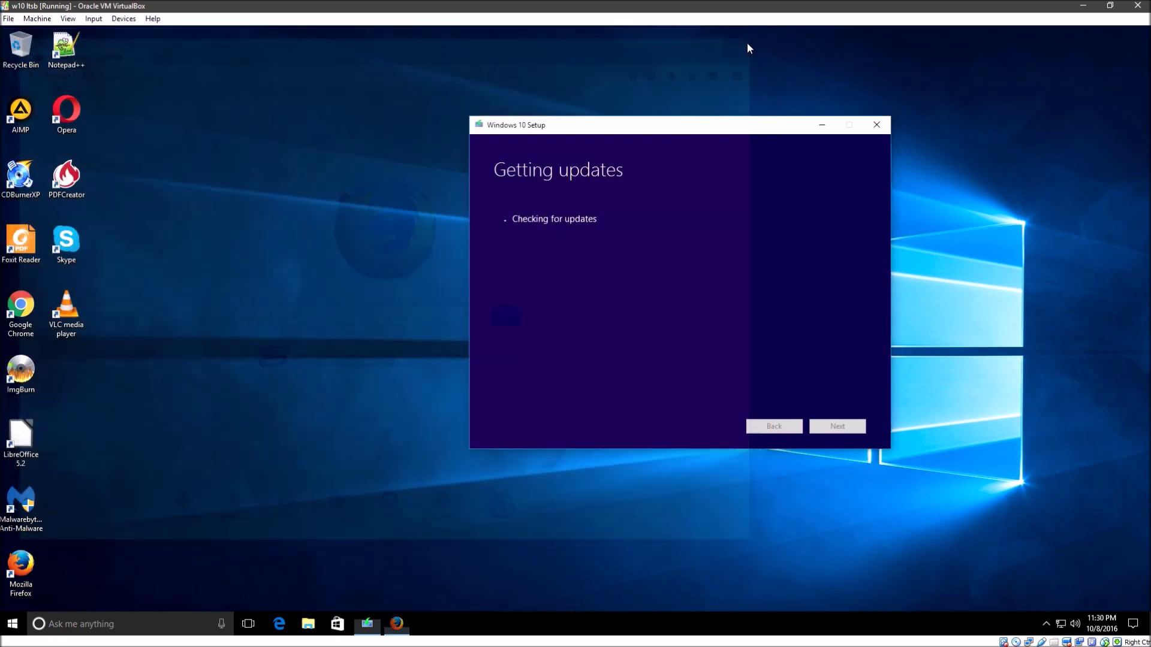
Launch Firefox, accept its offer to become the default browser, and close its window
double_click(21, 574)
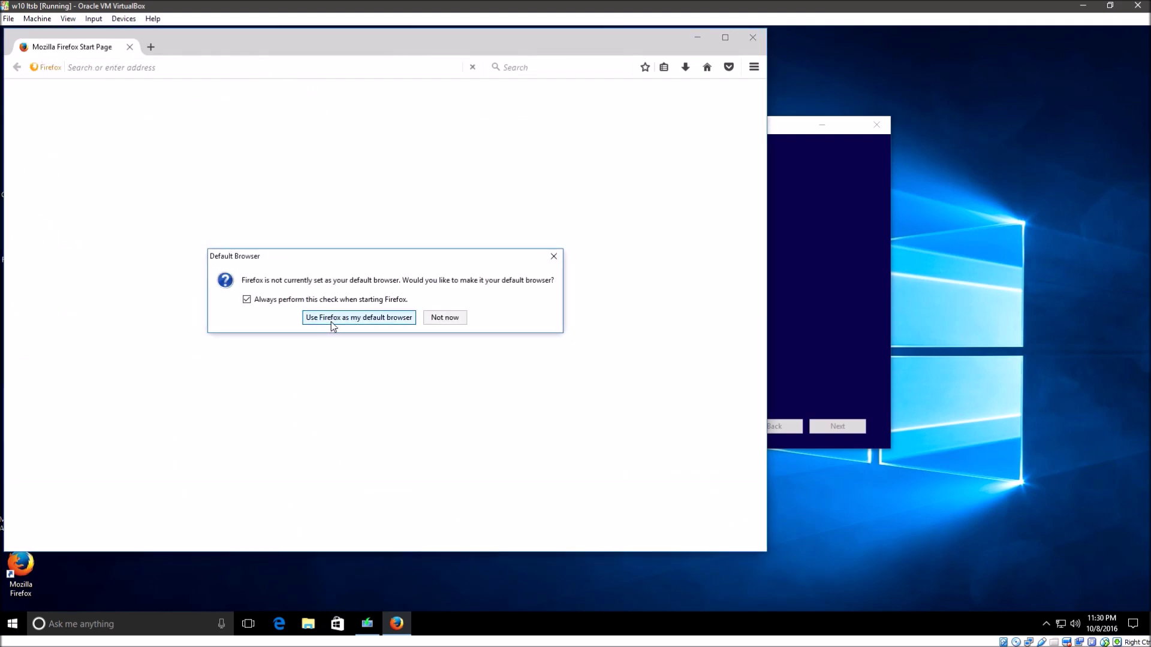
click(331, 320)
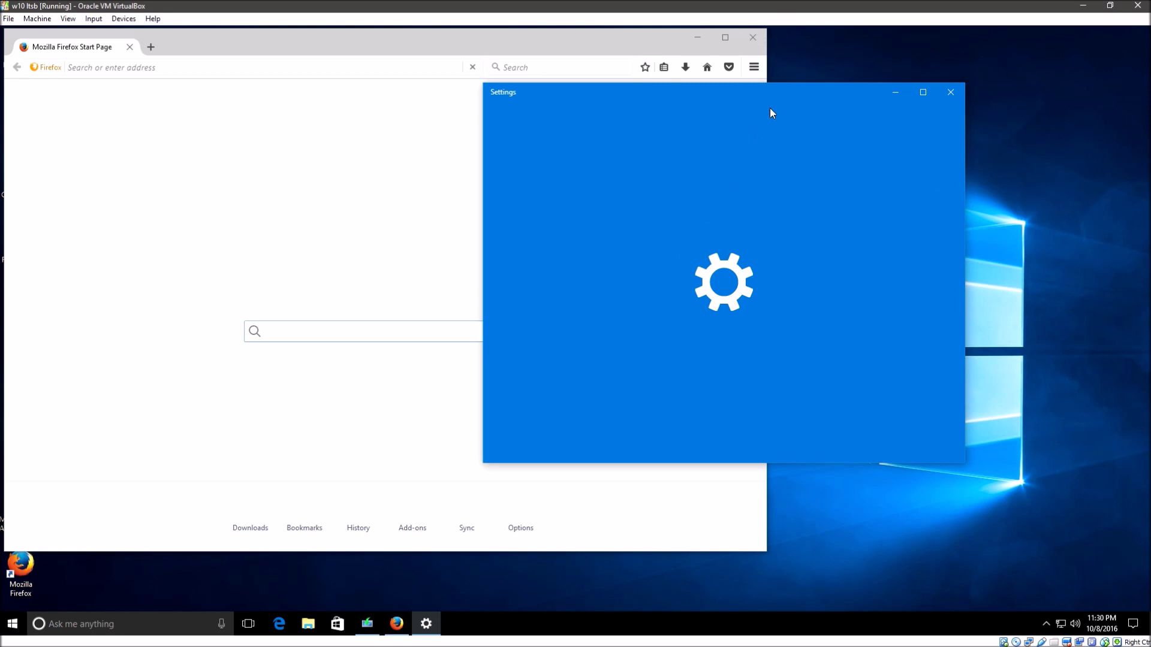
click(754, 38)
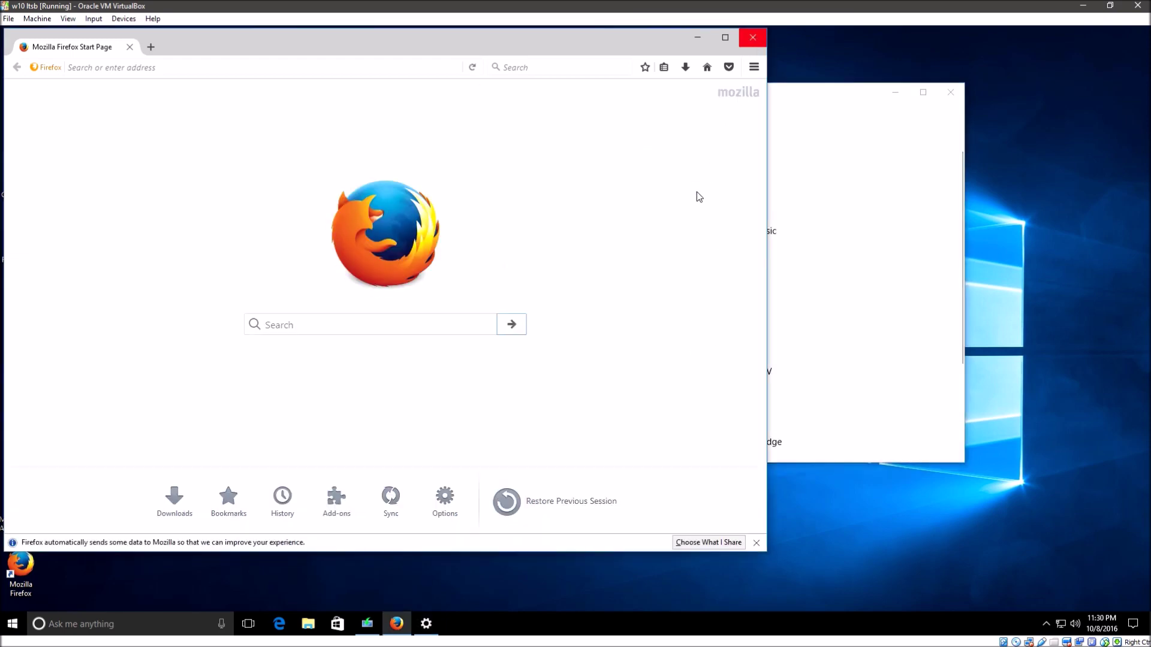
Set the default web browser to Firefox, switching anyway despite the Microsoft Edge suggestion
scroll(891, 380, down, 3)
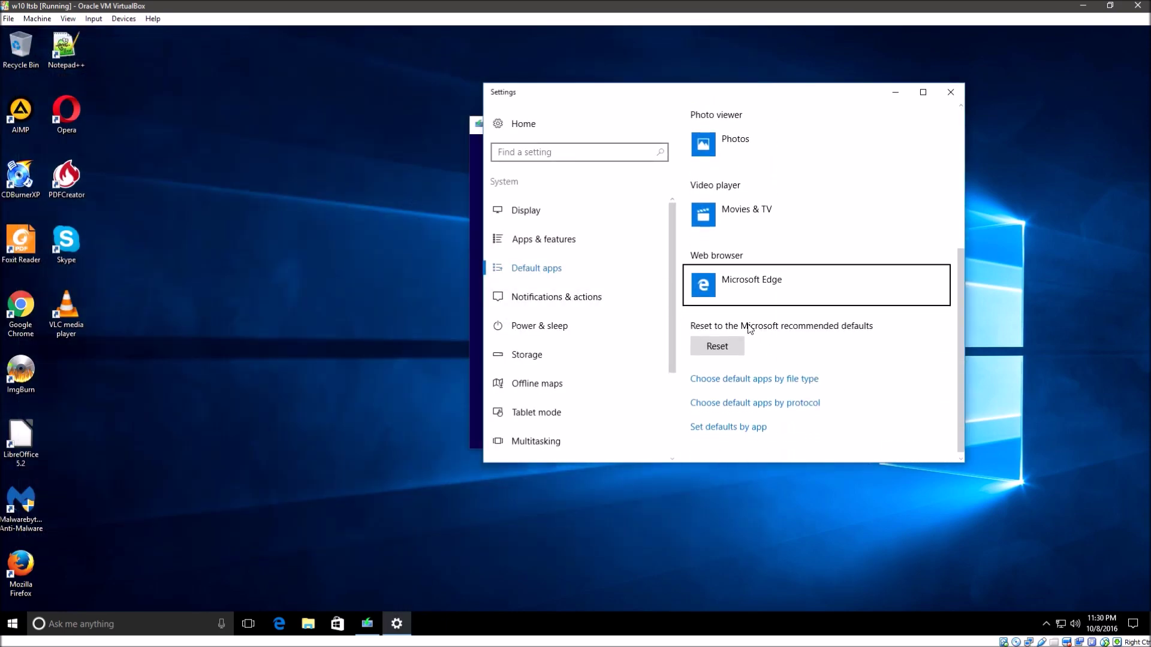
click(809, 297)
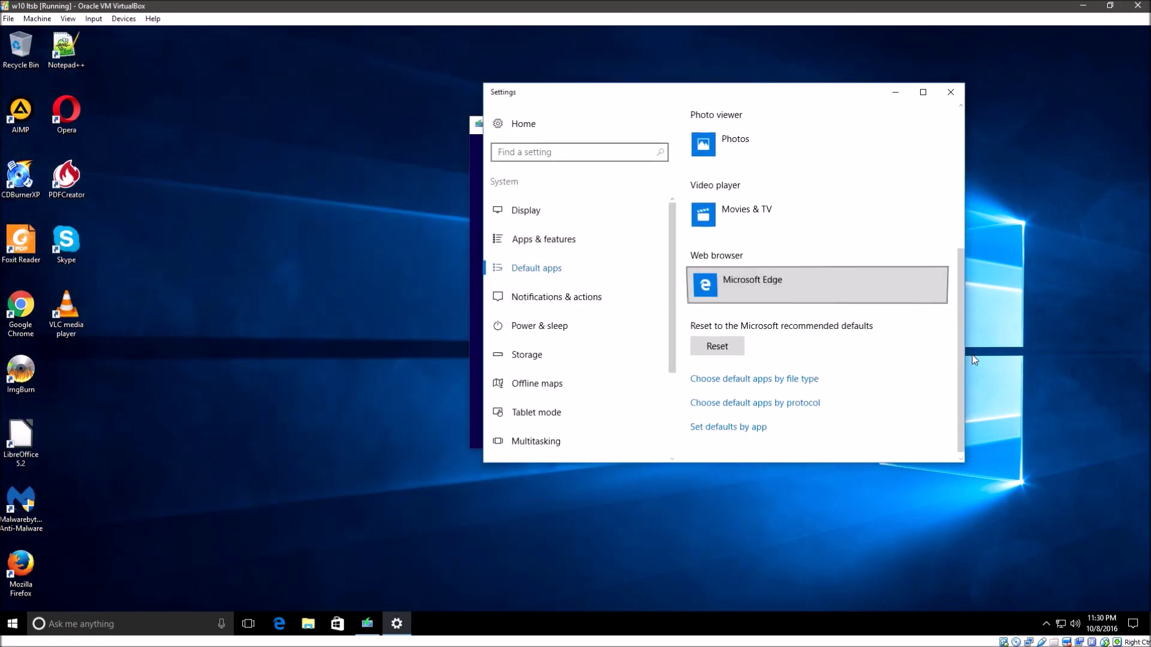
click(794, 193)
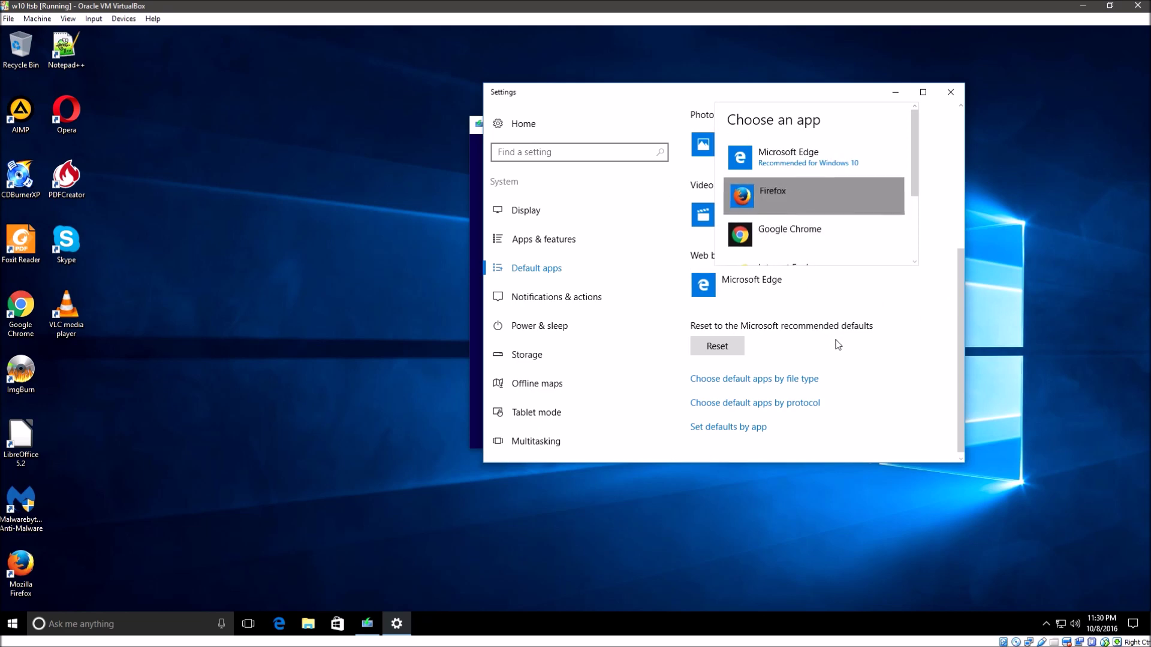
click(837, 189)
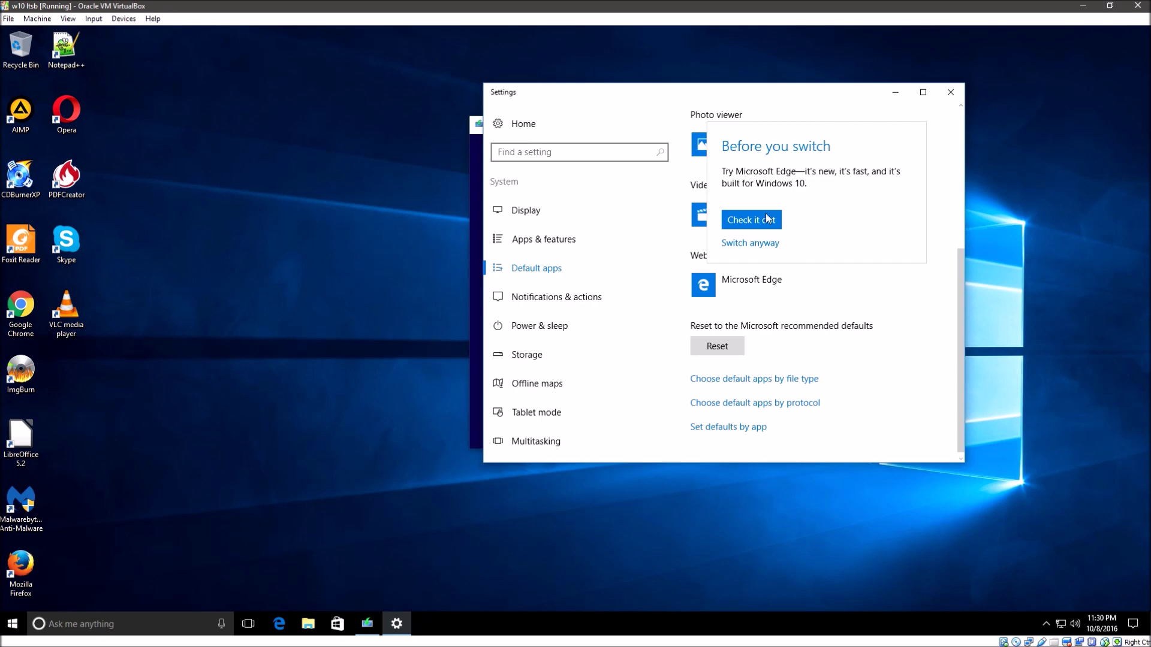
click(755, 244)
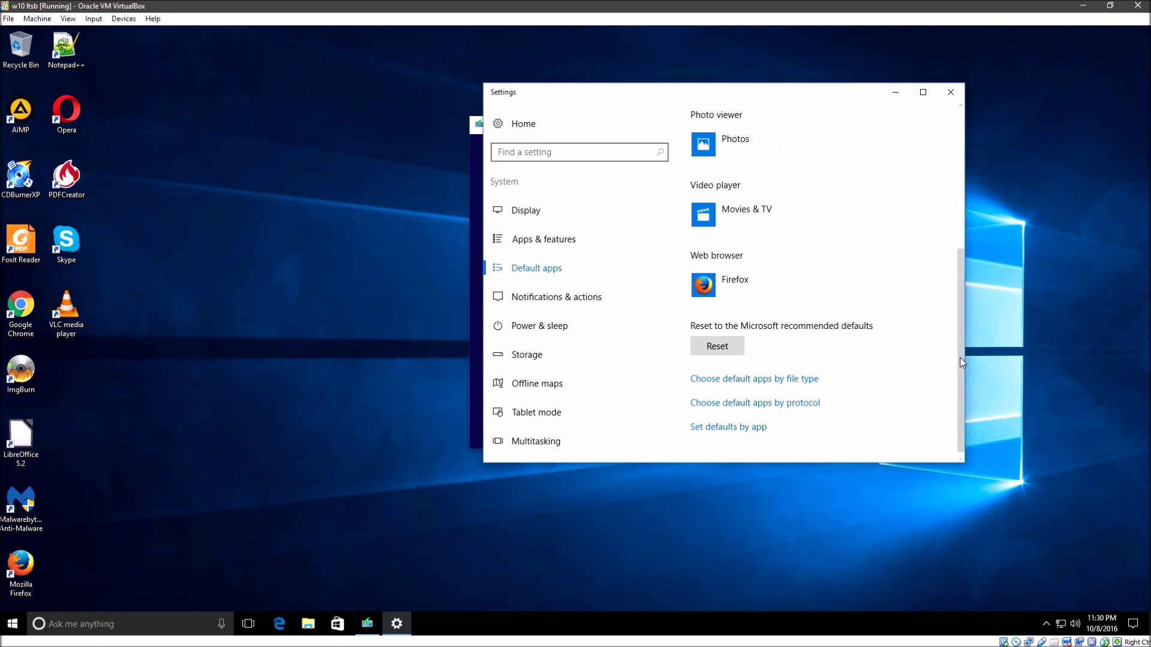
Set the default video player to VLC media player
drag(962, 313, 963, 44)
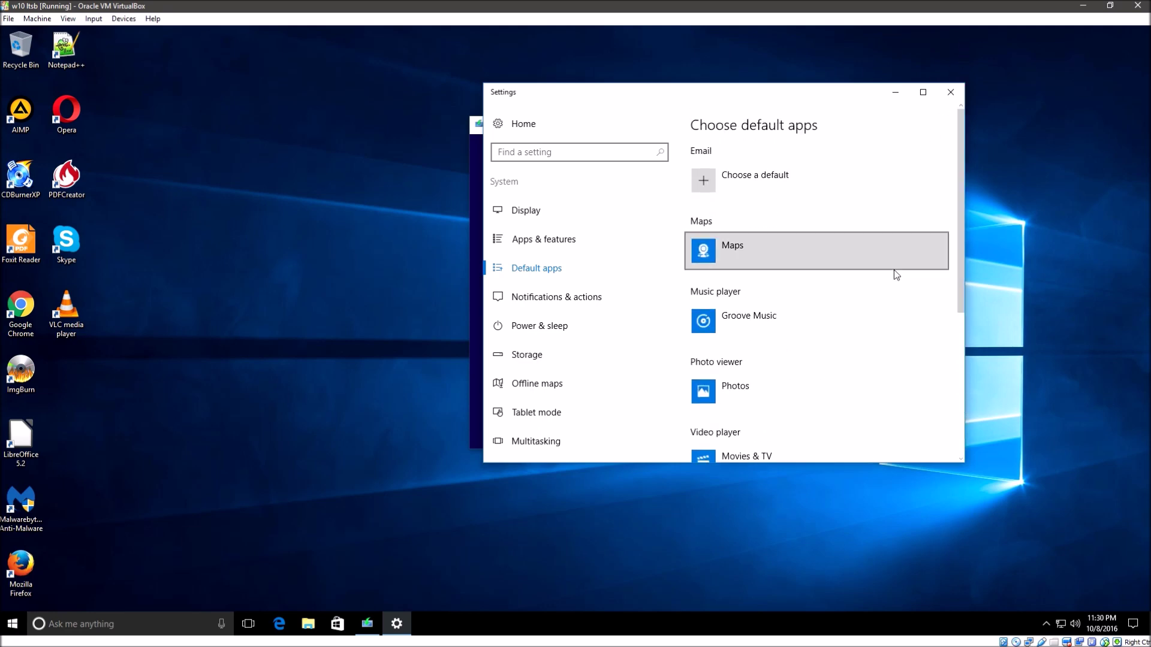
scroll(896, 272, down, 2)
click(756, 355)
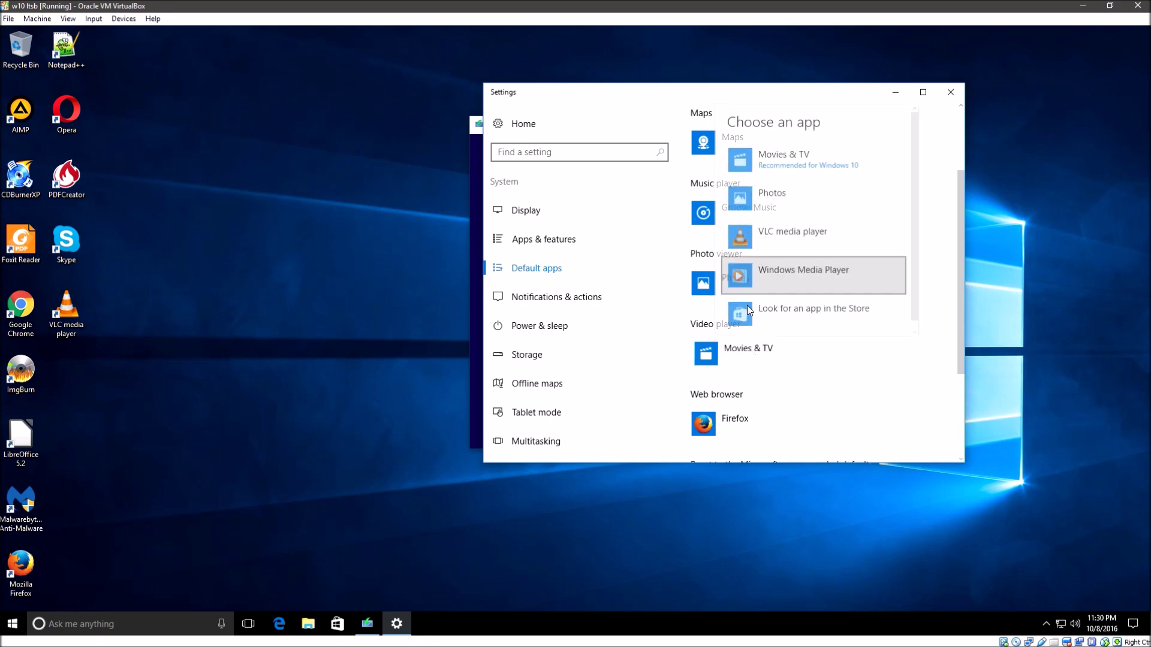
click(778, 236)
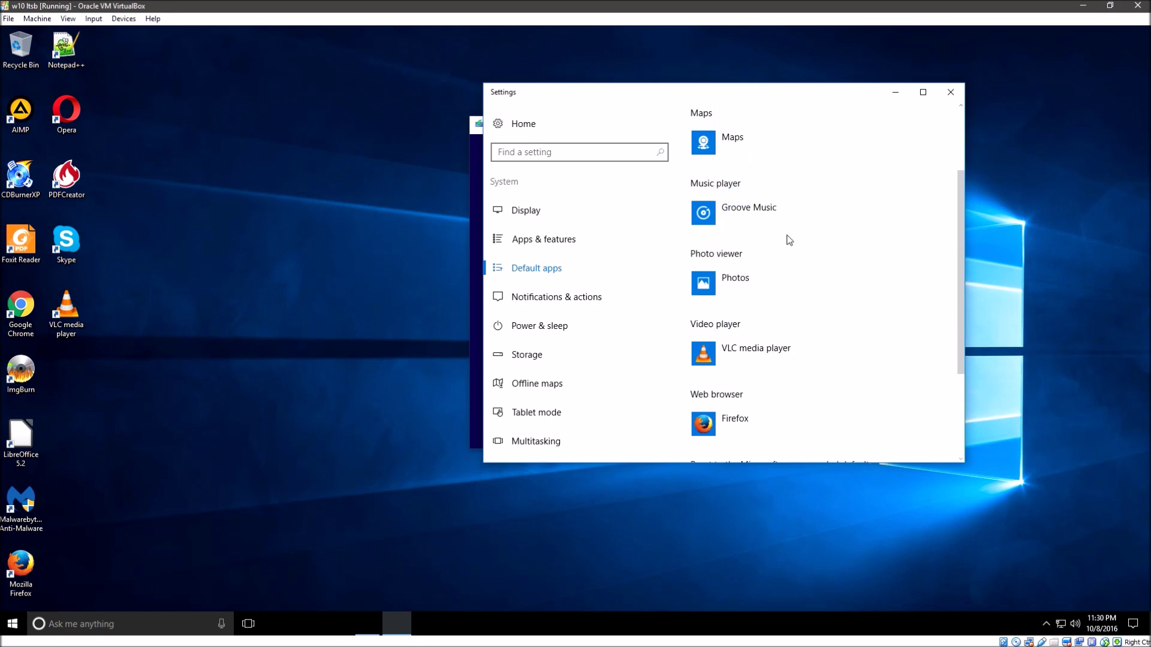
click(719, 286)
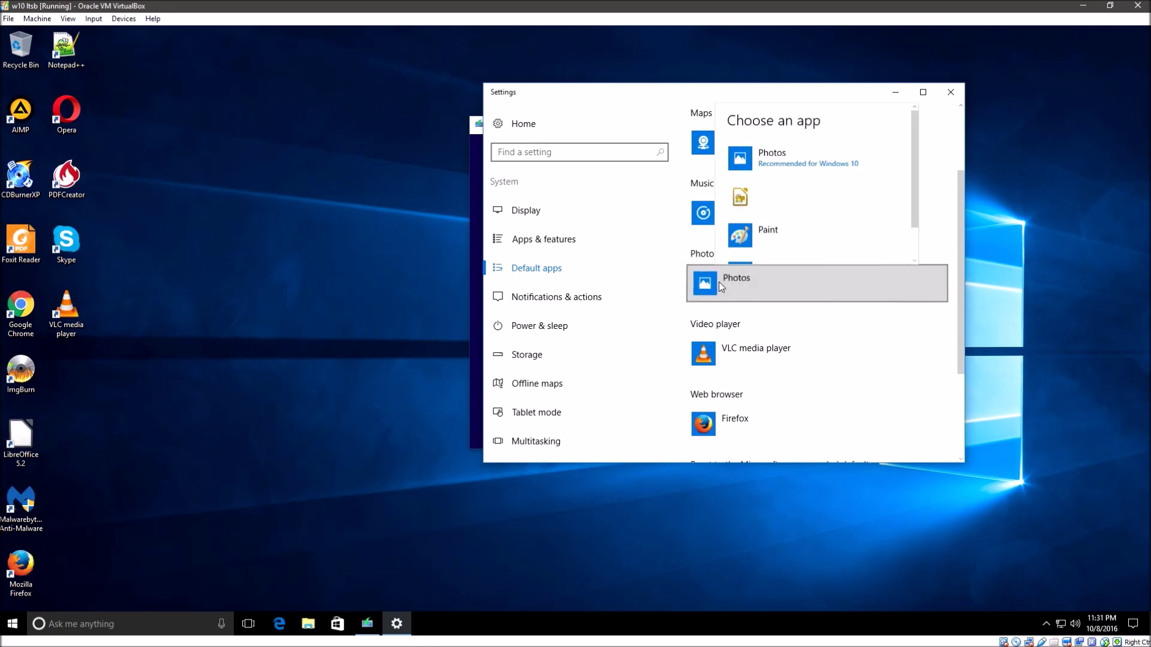
scroll(791, 231, down, 1)
scroll(807, 222, up, 1)
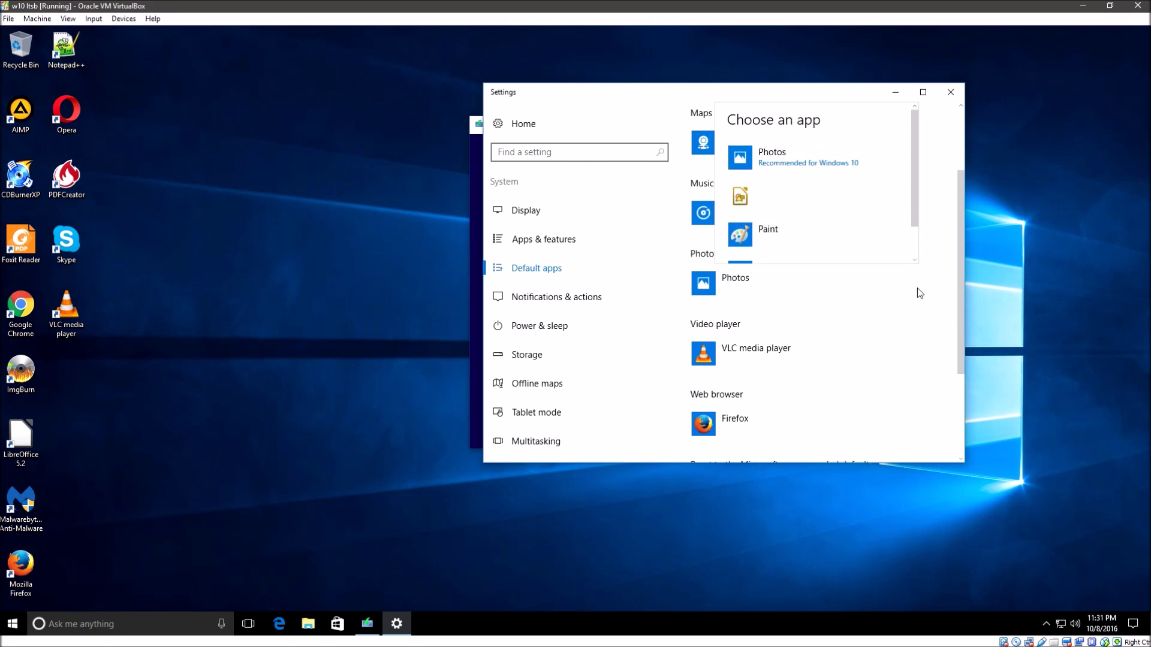
click(959, 288)
Set the default music player to AIMP
click(740, 204)
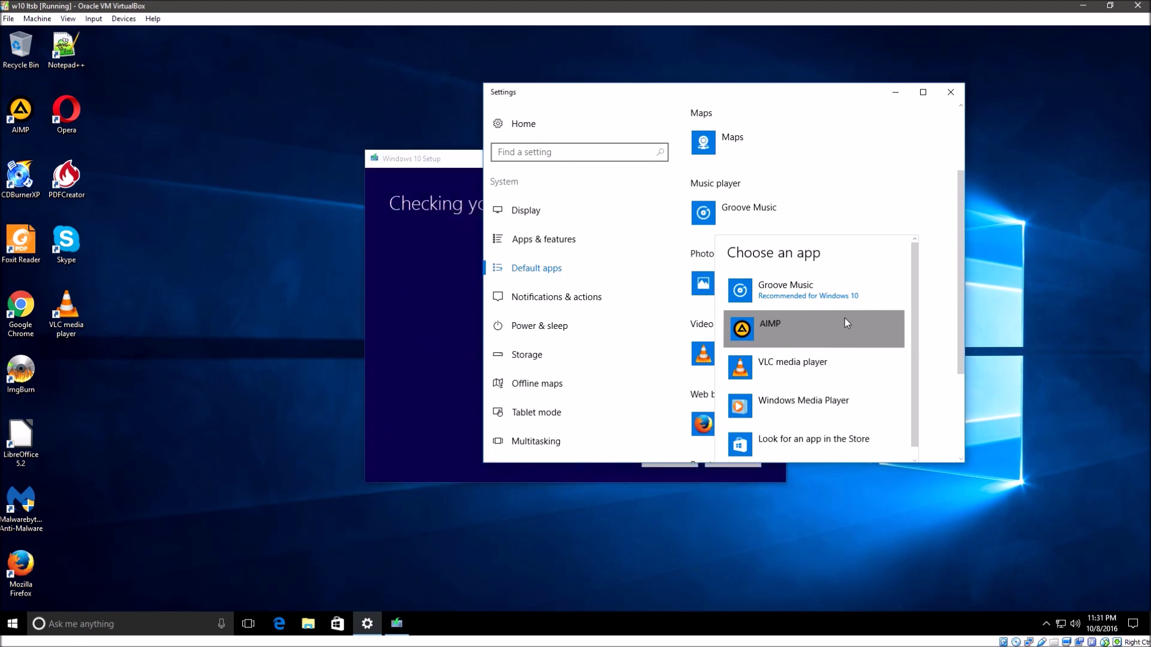
click(801, 347)
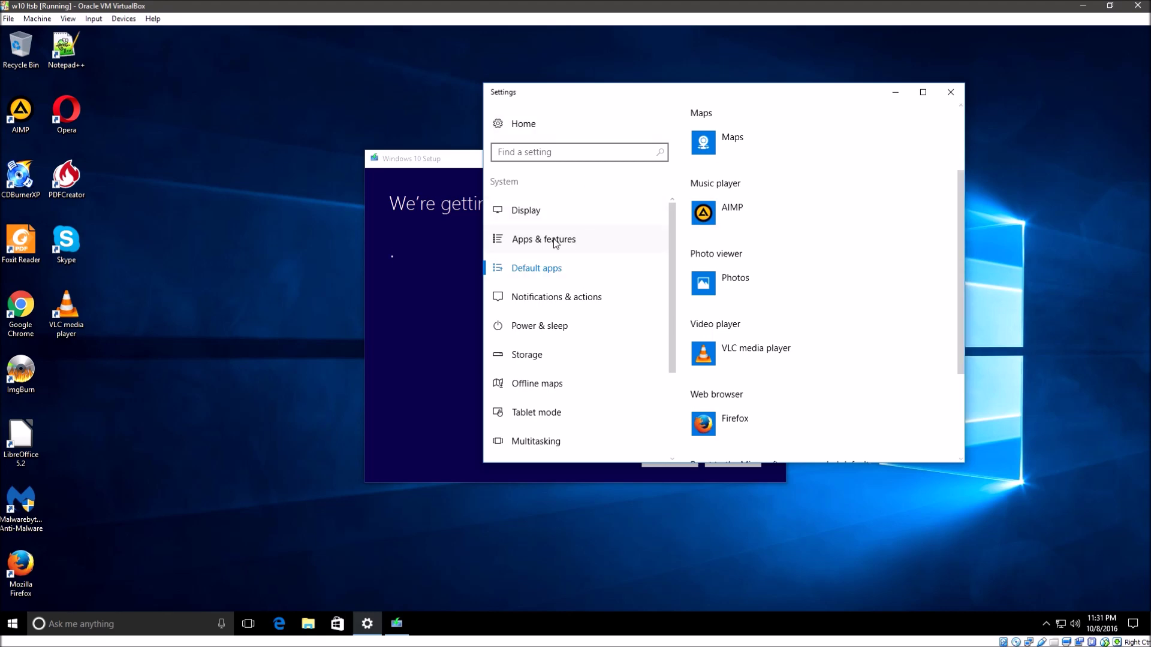
scroll(582, 410, down, 3)
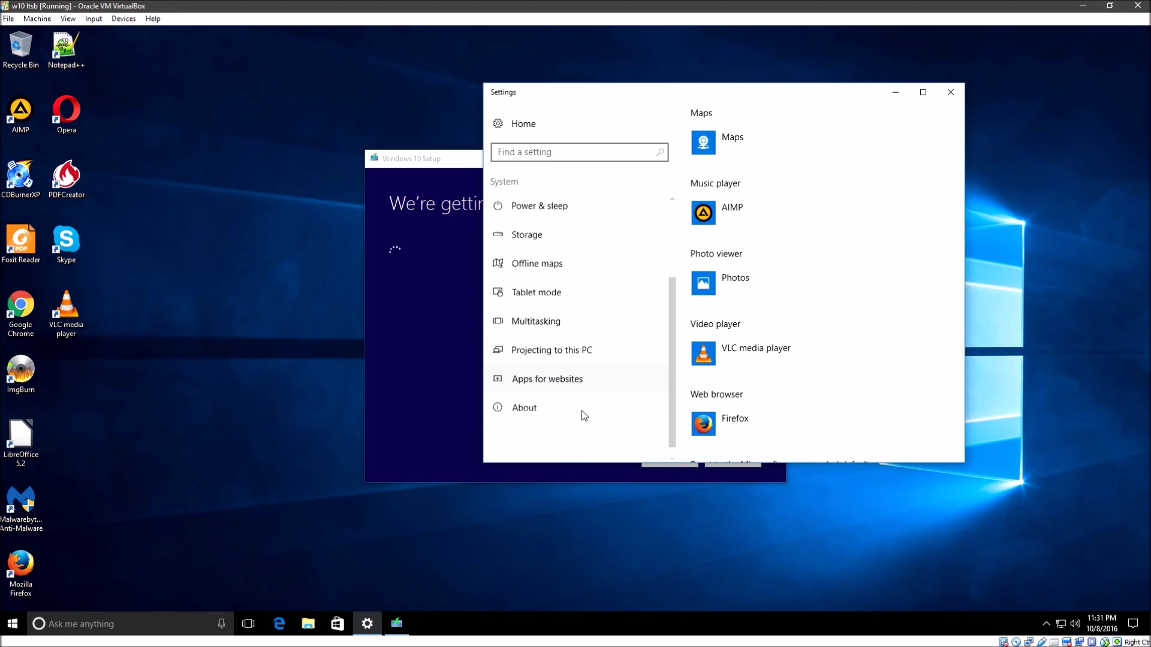
In Windows 10 Setup, choose the Windows 10 Enterprise 2016 LTSB (KMS) image and accept the license terms
click(461, 159)
drag(479, 164, 264, 151)
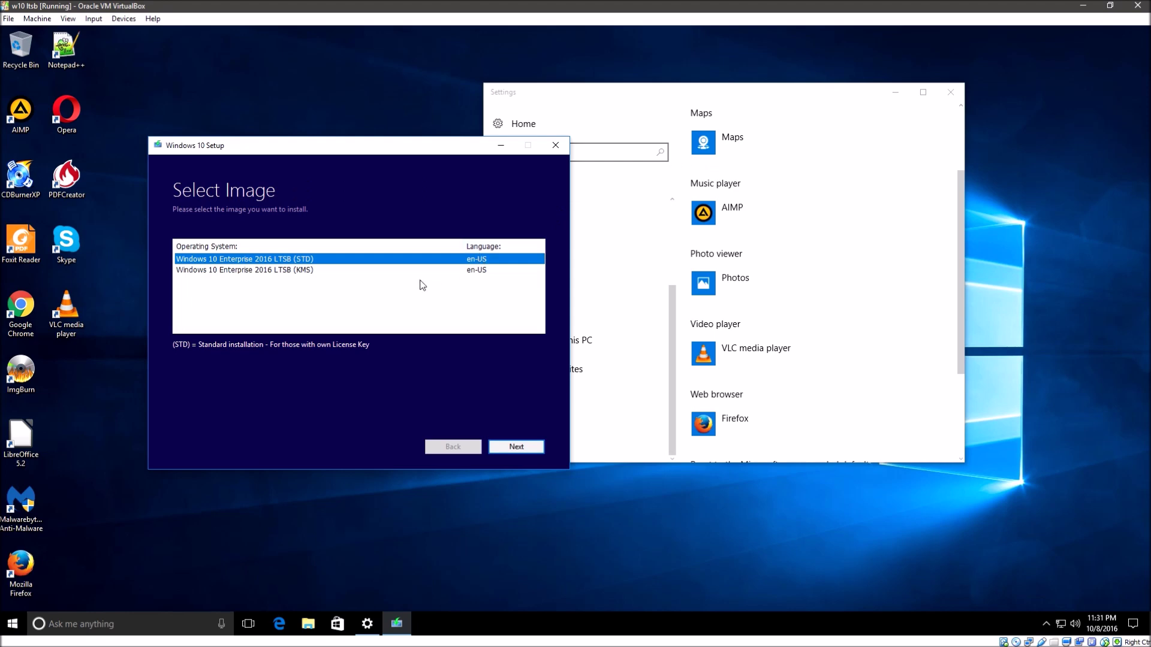
click(287, 271)
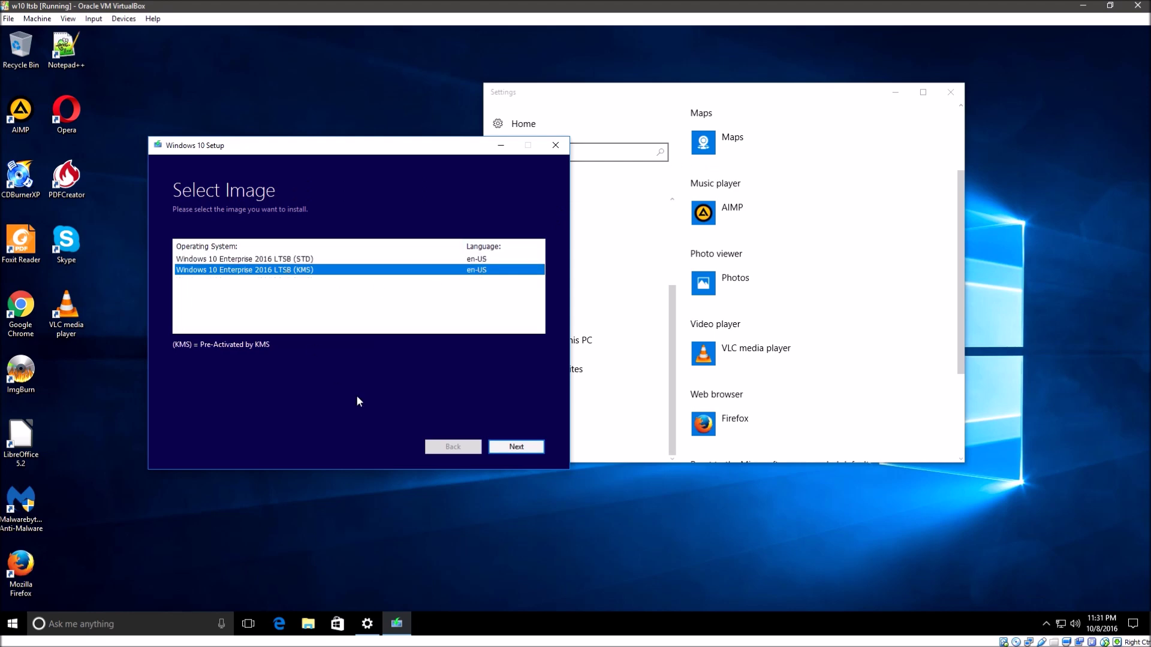
click(516, 446)
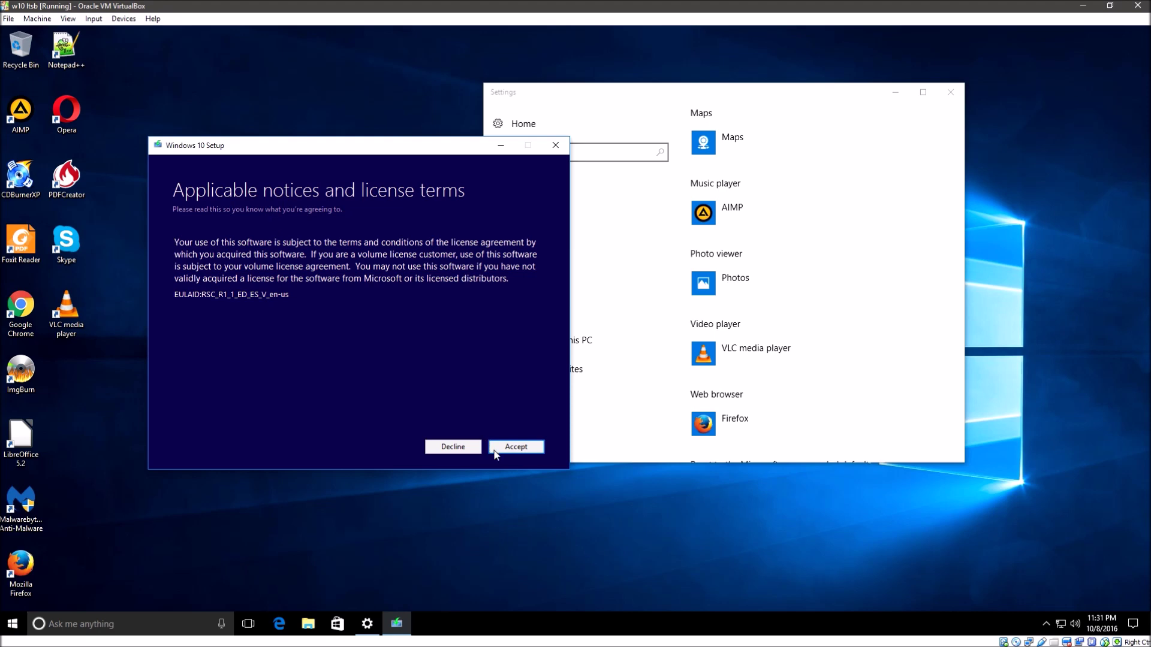
click(516, 450)
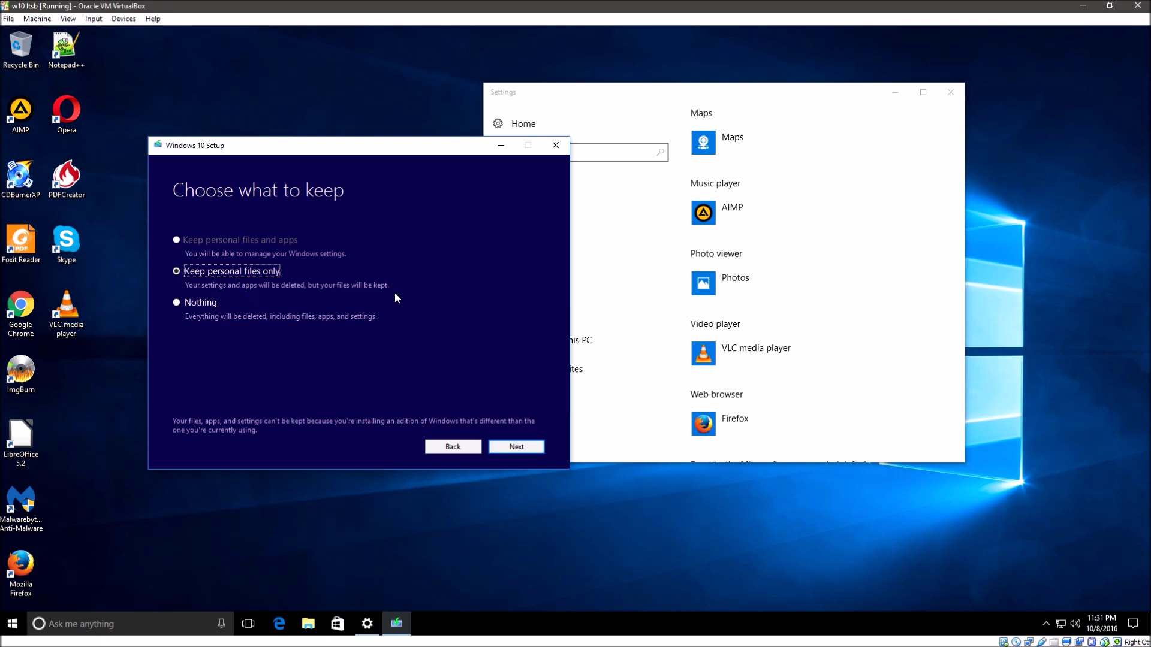
Create a text document named test on the desktop and place it below the VLC media player shortcut
click(103, 430)
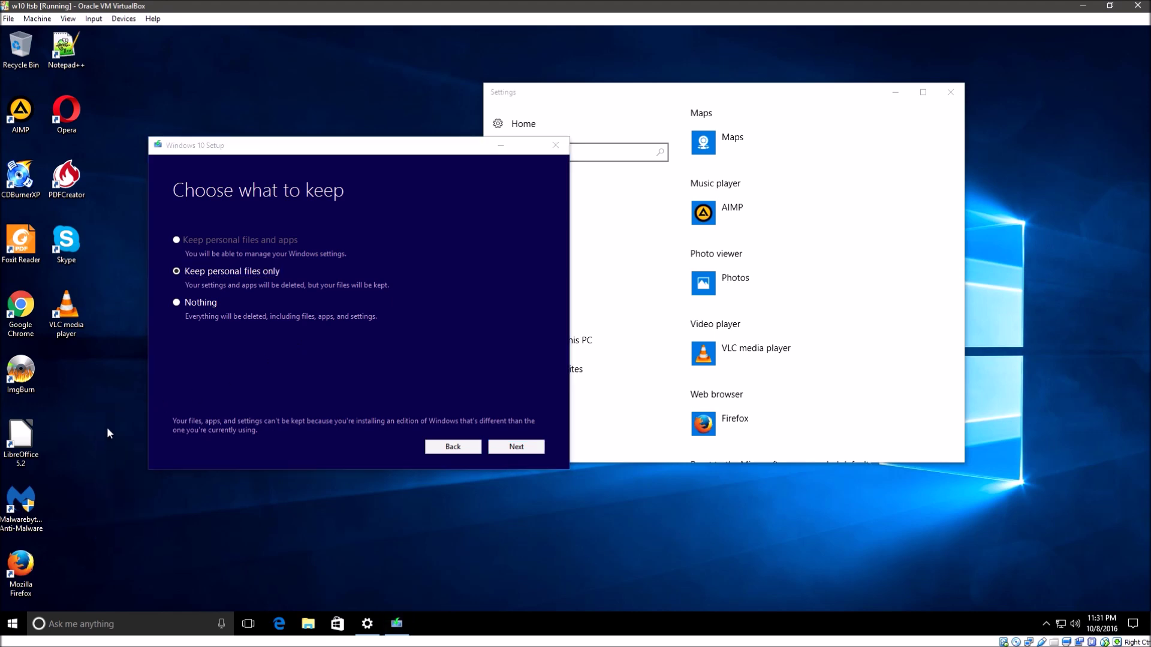
right_click(107, 429)
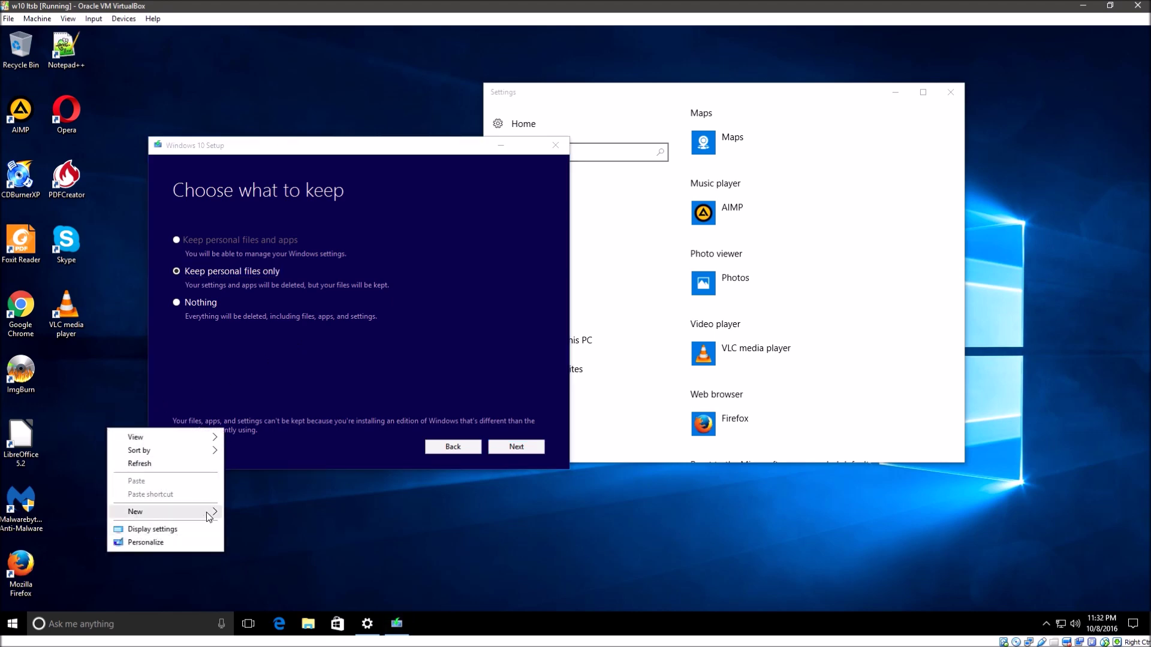
mouse_move(217, 515)
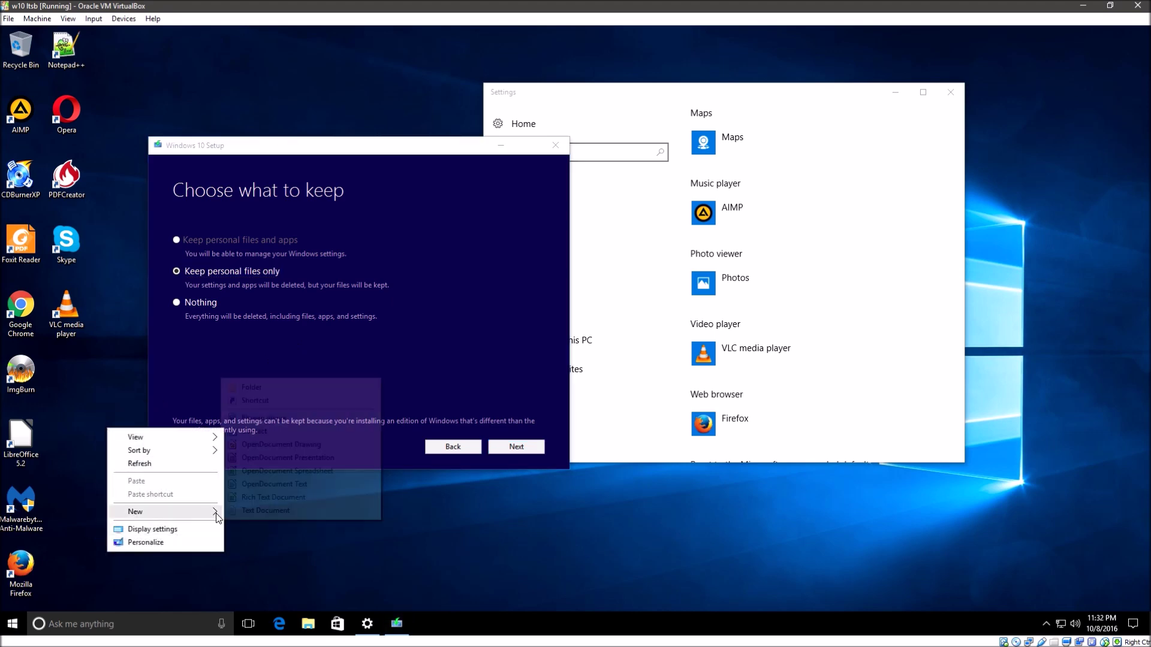
click(285, 511)
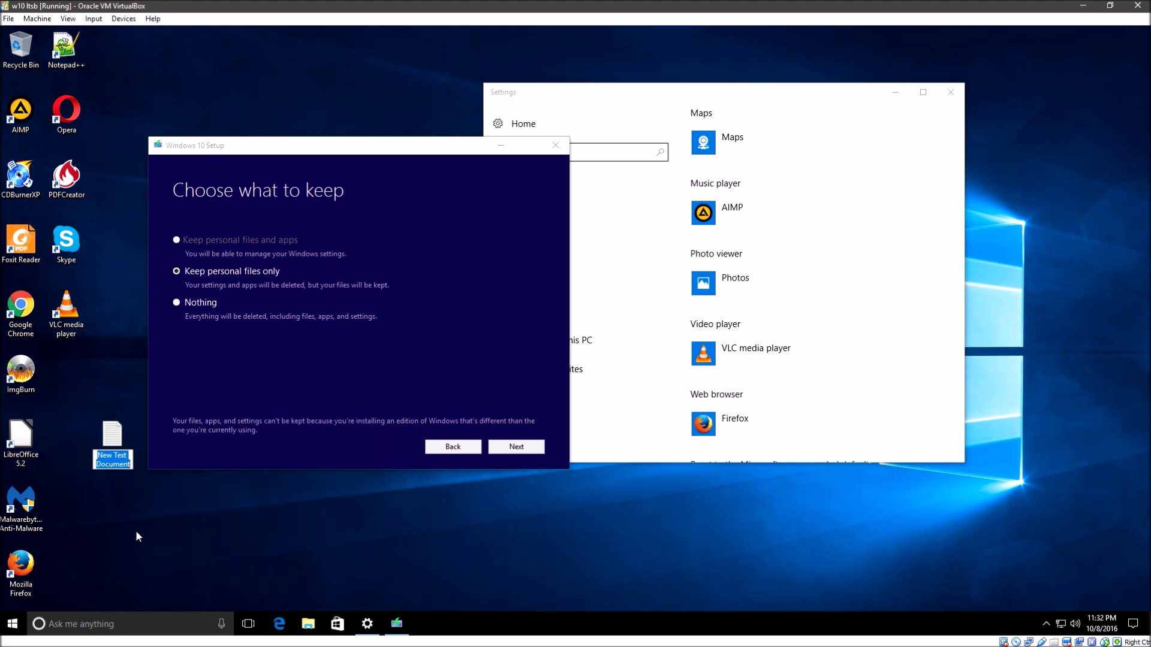
text(test)
key(Return)
drag(108, 446, 81, 381)
Continue Windows 10 Setup with Keep personal files only, confirm the selection, and shift the setup window away from Settings
click(516, 450)
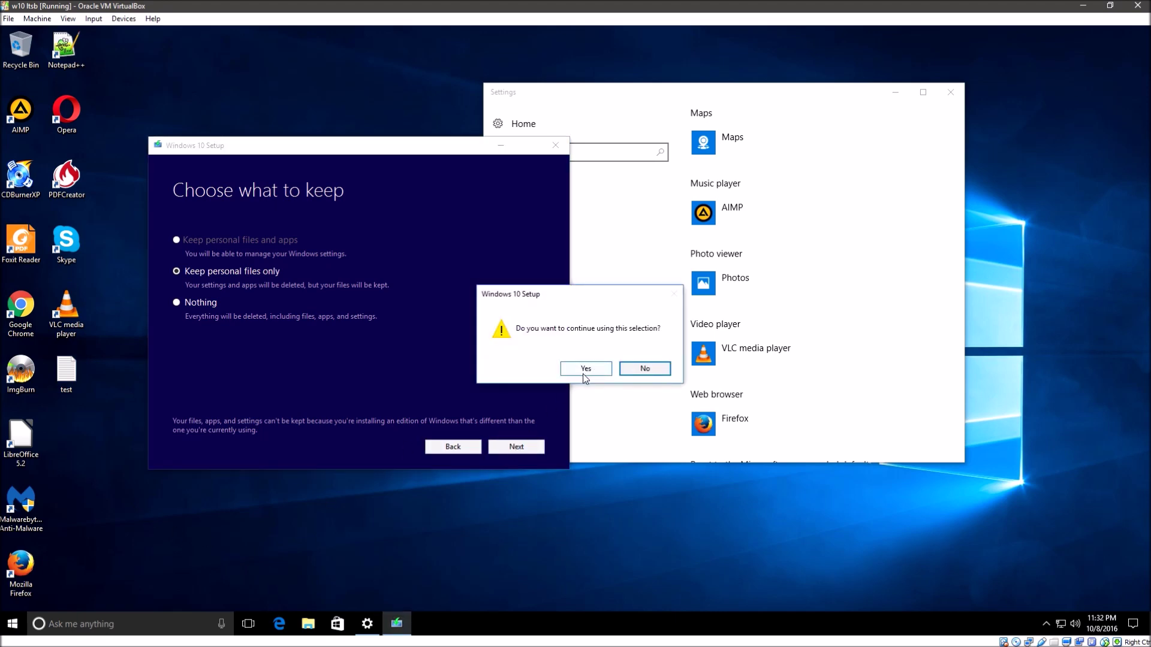
click(582, 372)
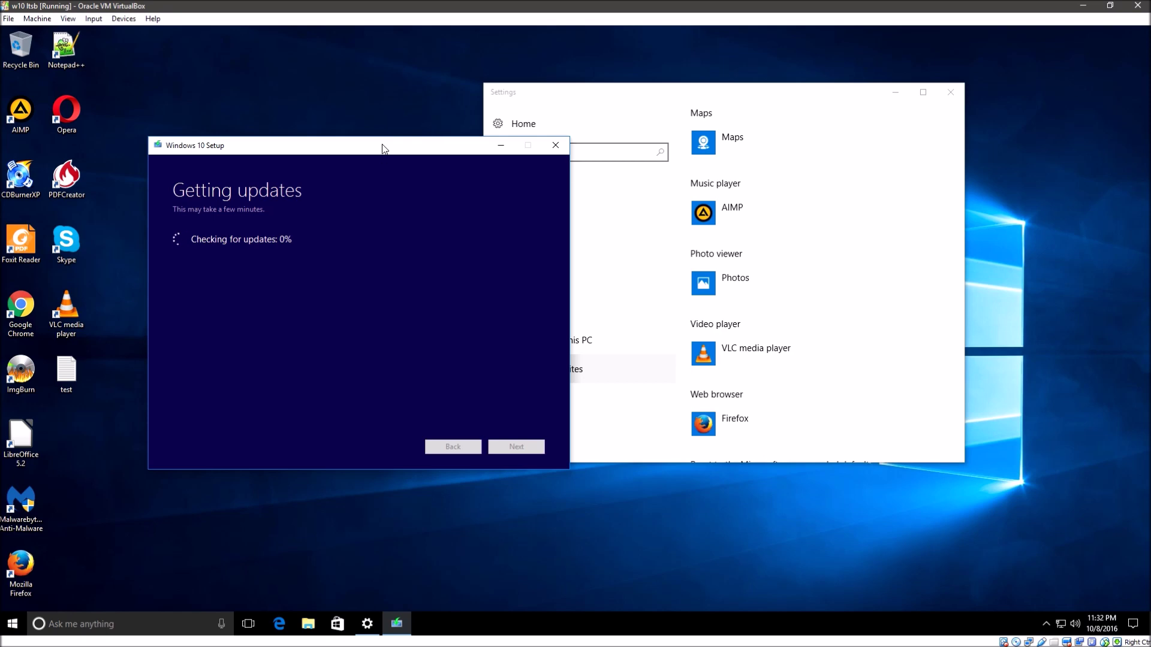
drag(362, 149, 349, 199)
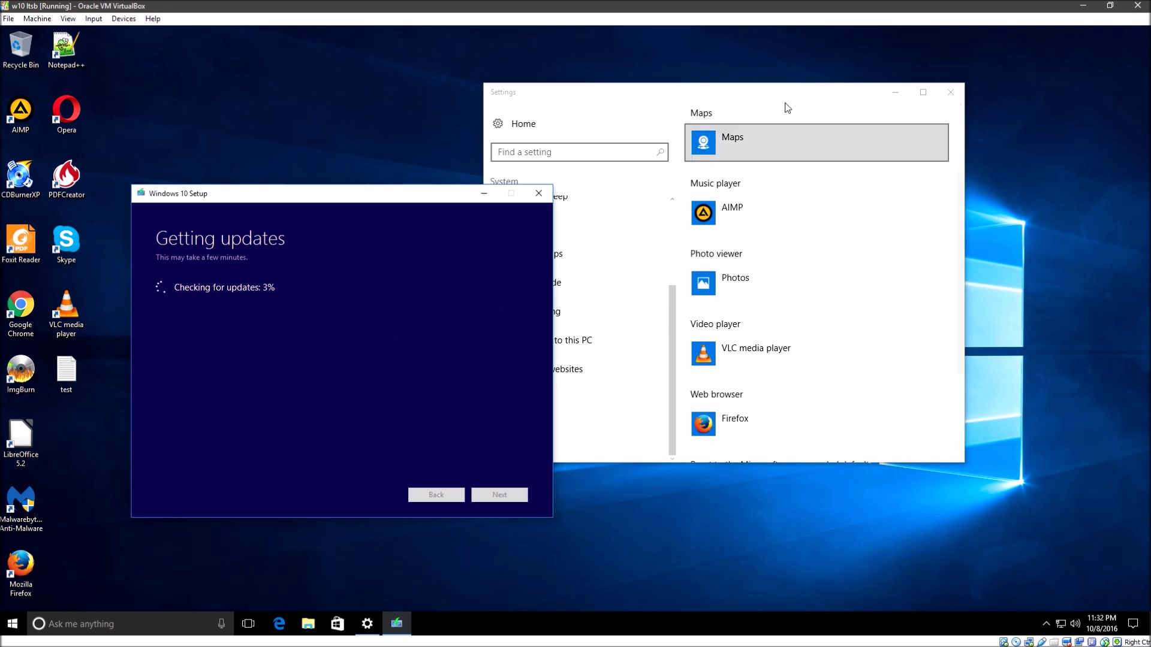
In the general privacy options, turn off sending typing info to Microsoft, website language-list access, and apps on other devices opening apps here
click(750, 91)
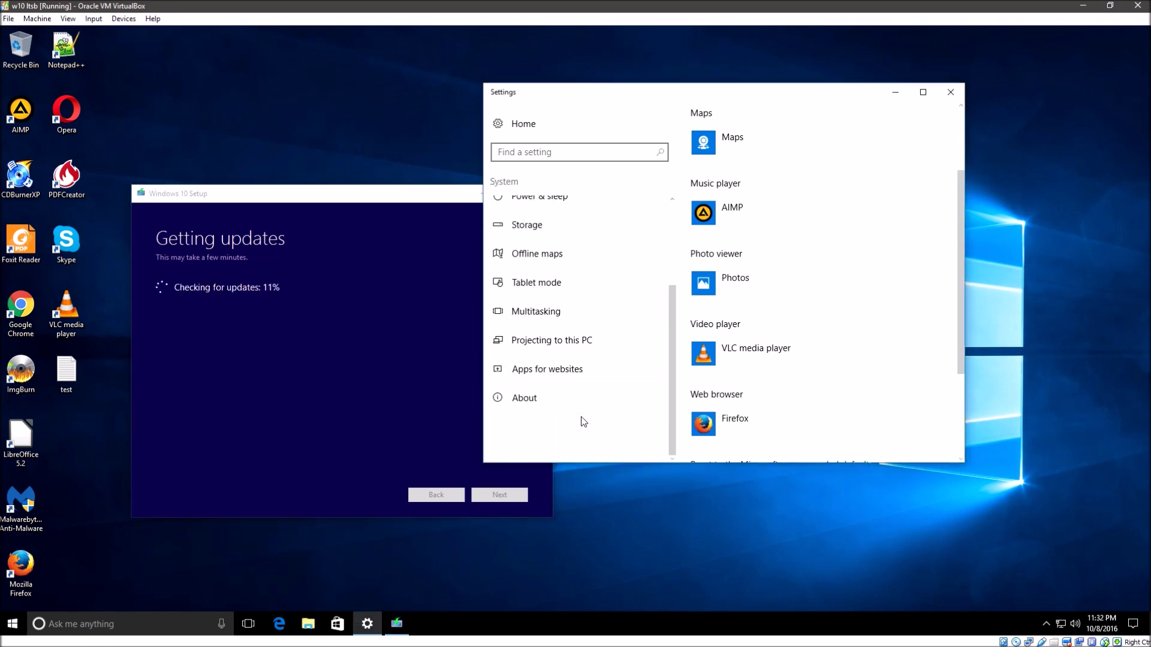
scroll(583, 421, up, 3)
scroll(584, 421, down, 3)
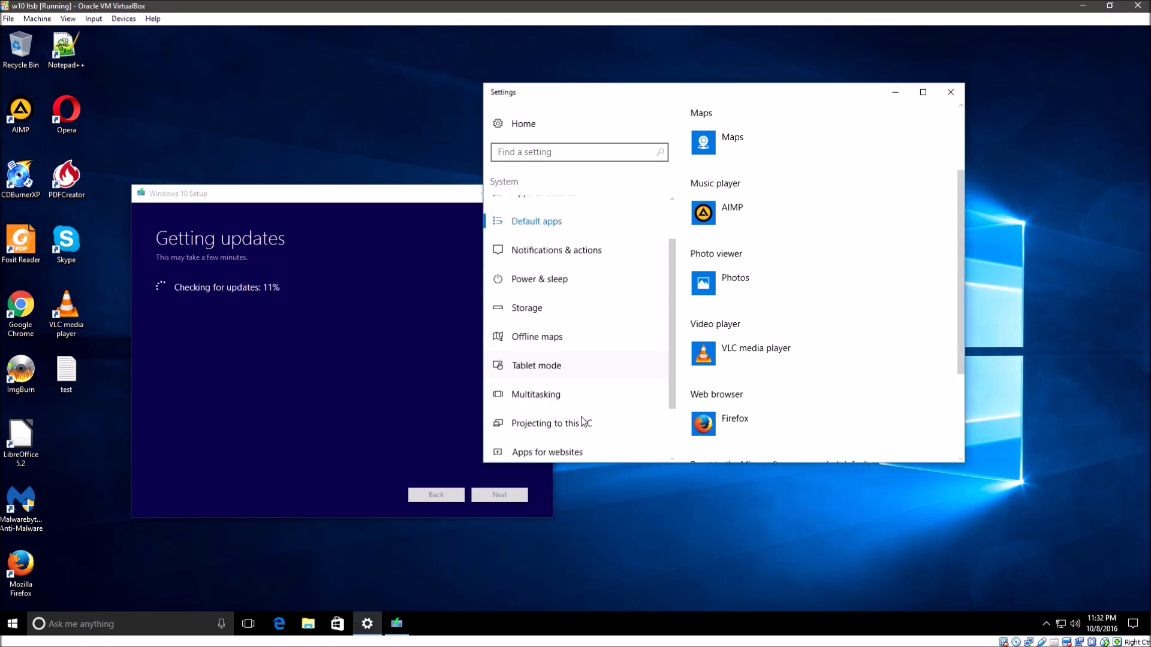
click(507, 124)
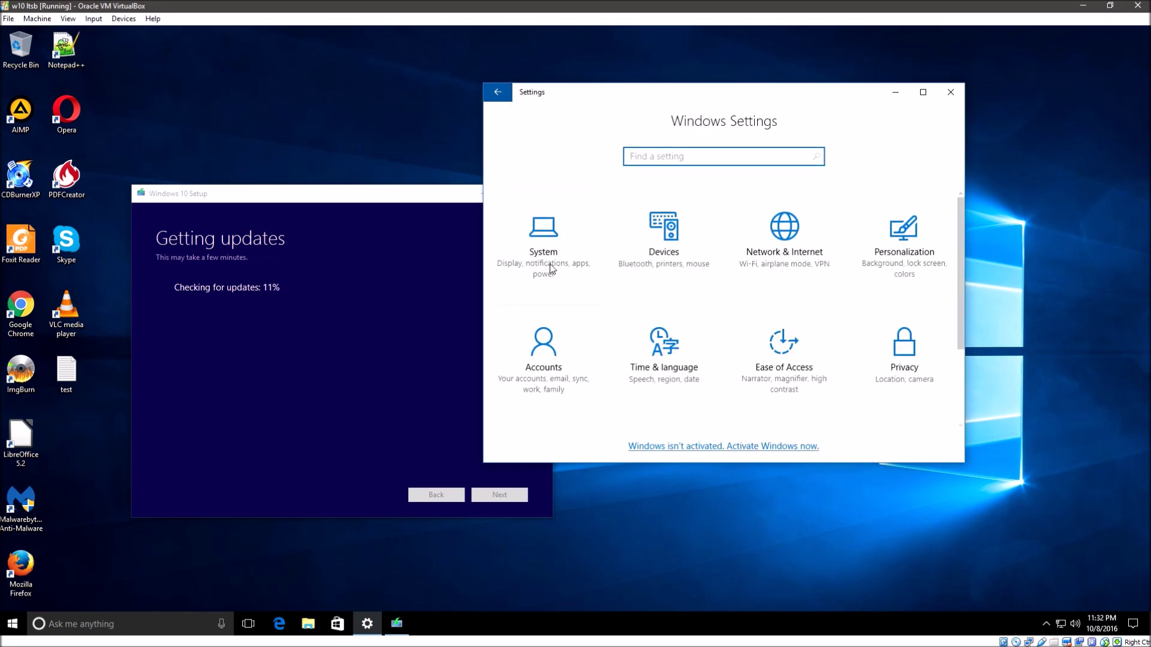
click(584, 296)
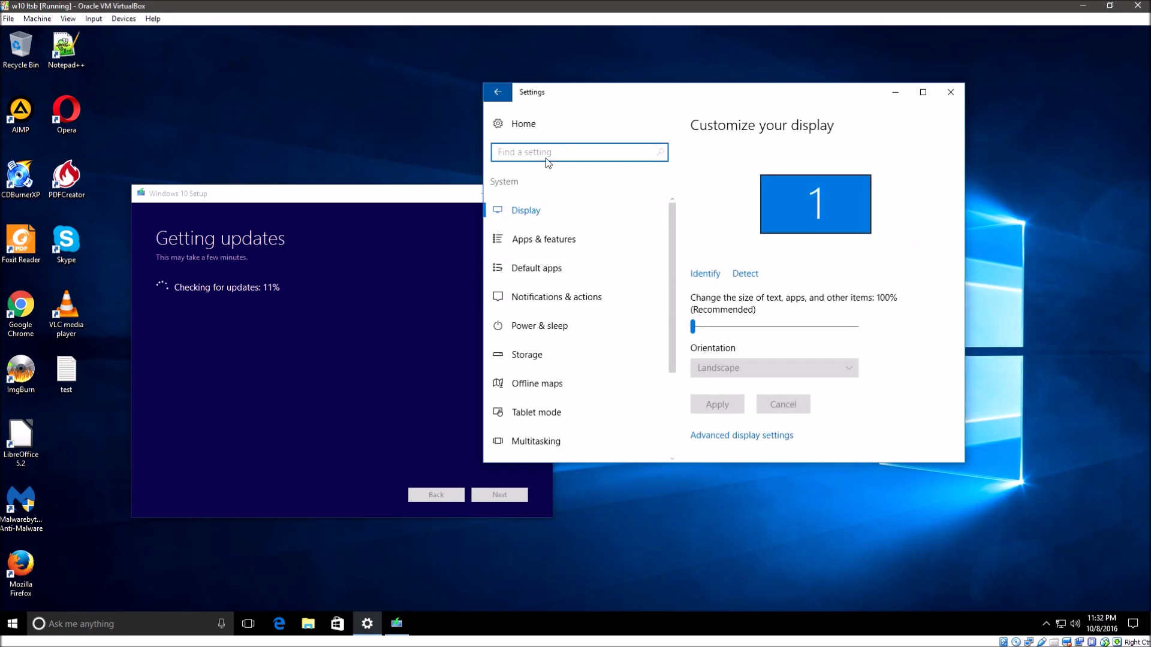
click(519, 123)
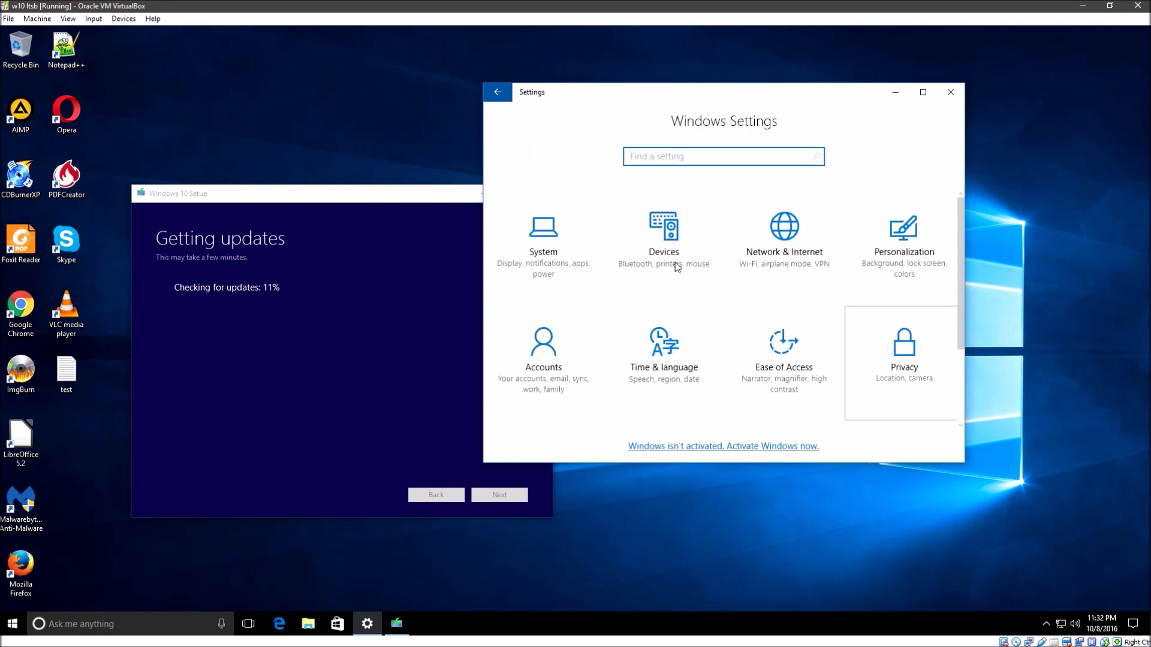
click(896, 344)
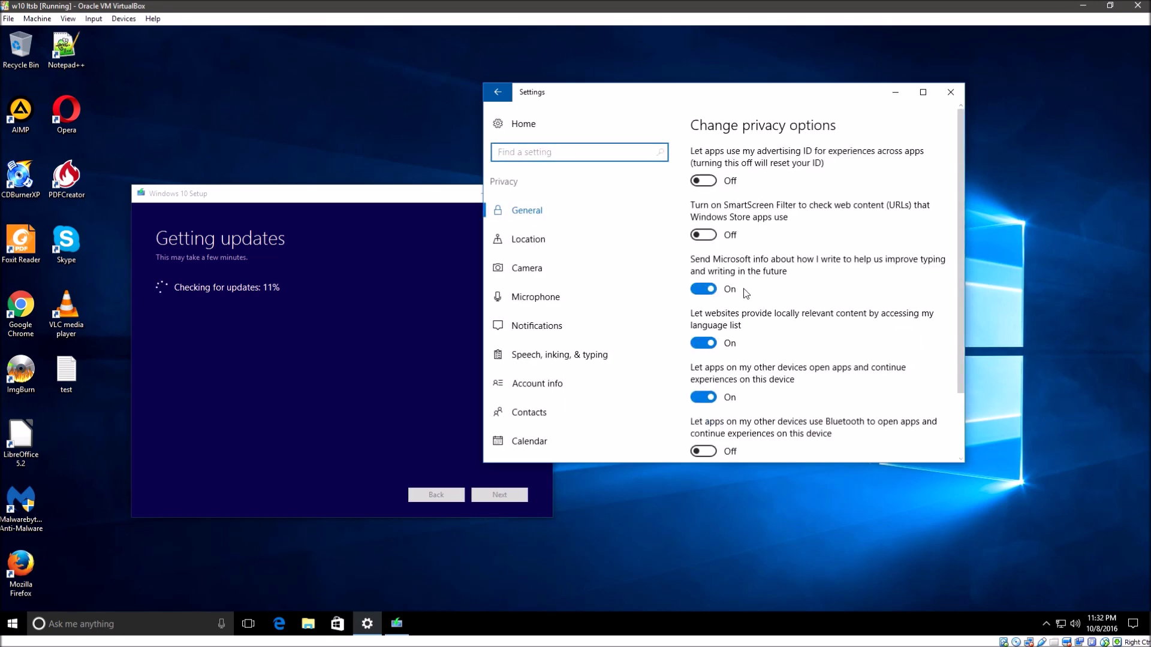
click(709, 290)
click(704, 343)
click(707, 397)
scroll(717, 399, down, 3)
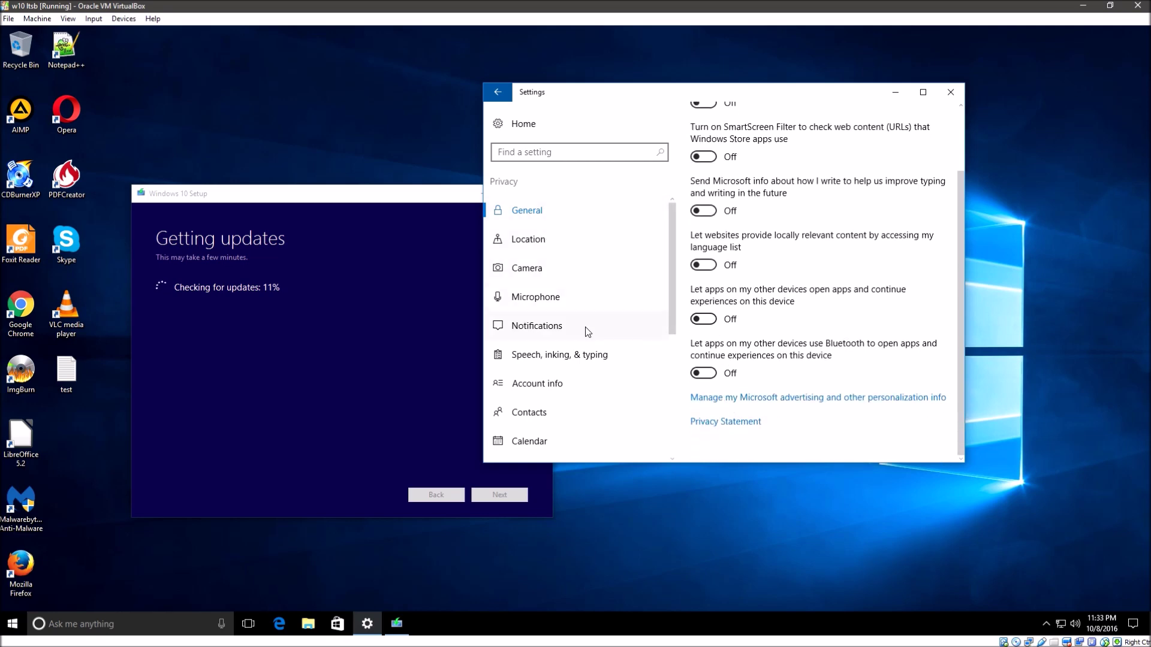
Look at the notifications privacy options and turn off letting apps control radios
click(539, 328)
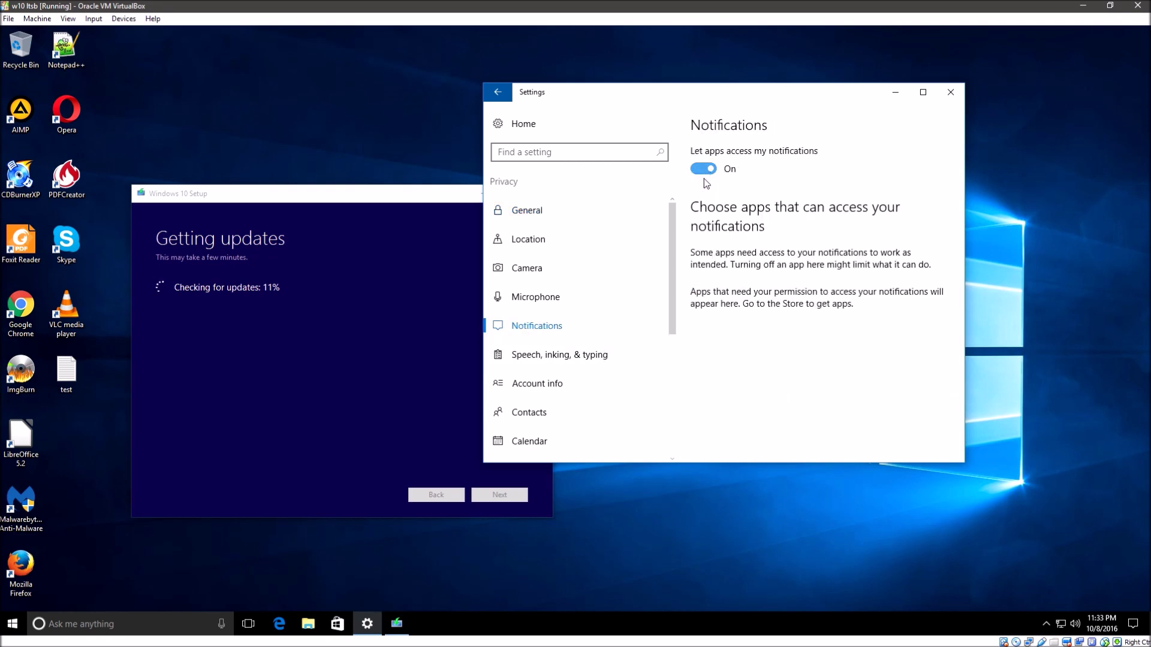
scroll(612, 390, down, 3)
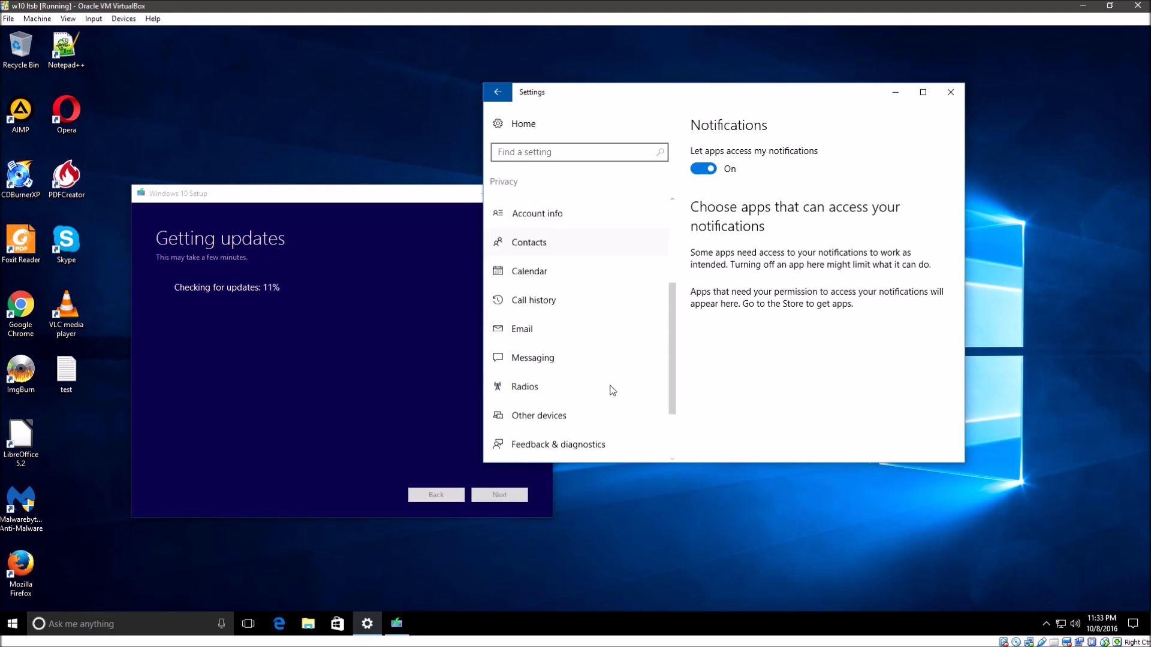
scroll(556, 281, up, 3)
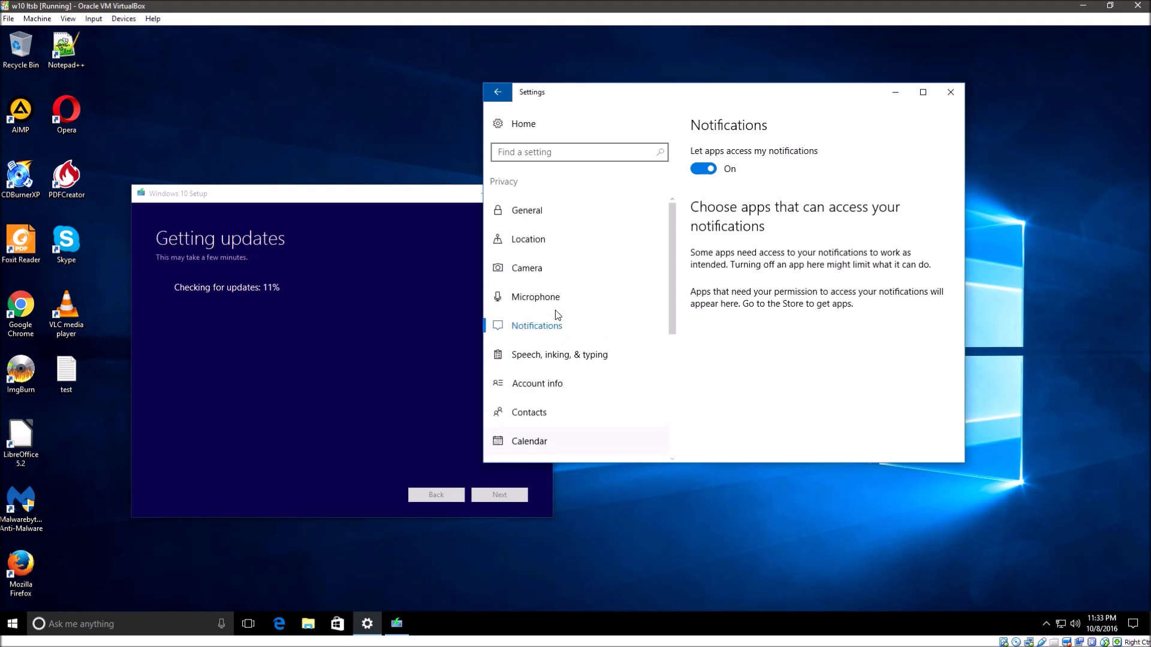
scroll(576, 351, down, 3)
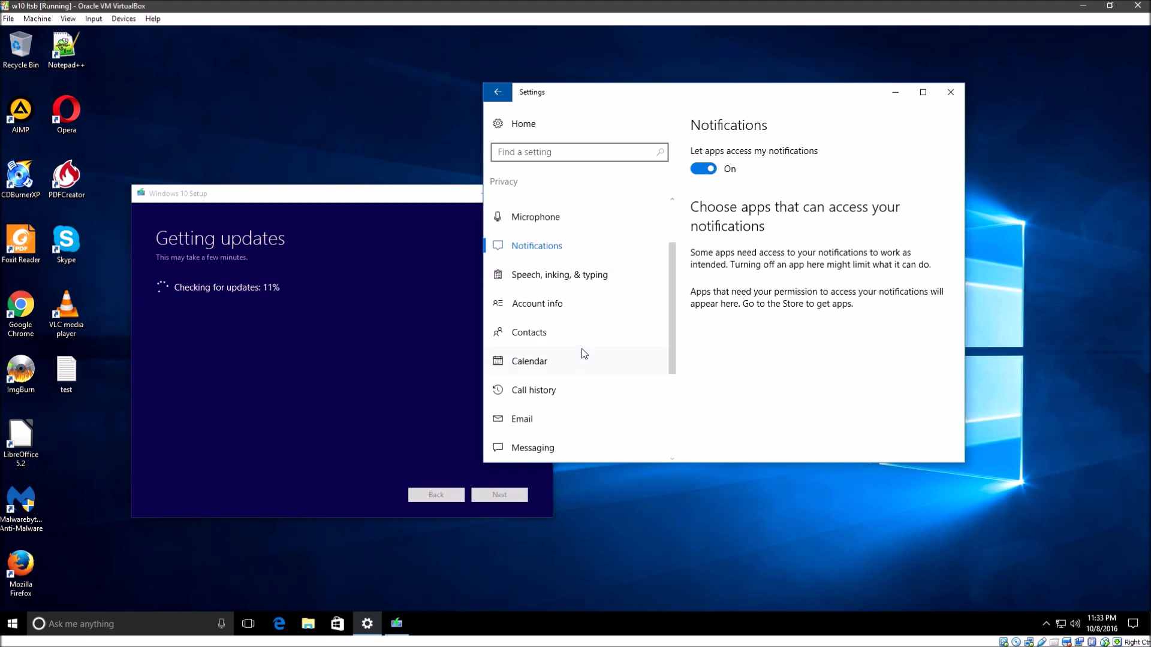
scroll(597, 336, down, 4)
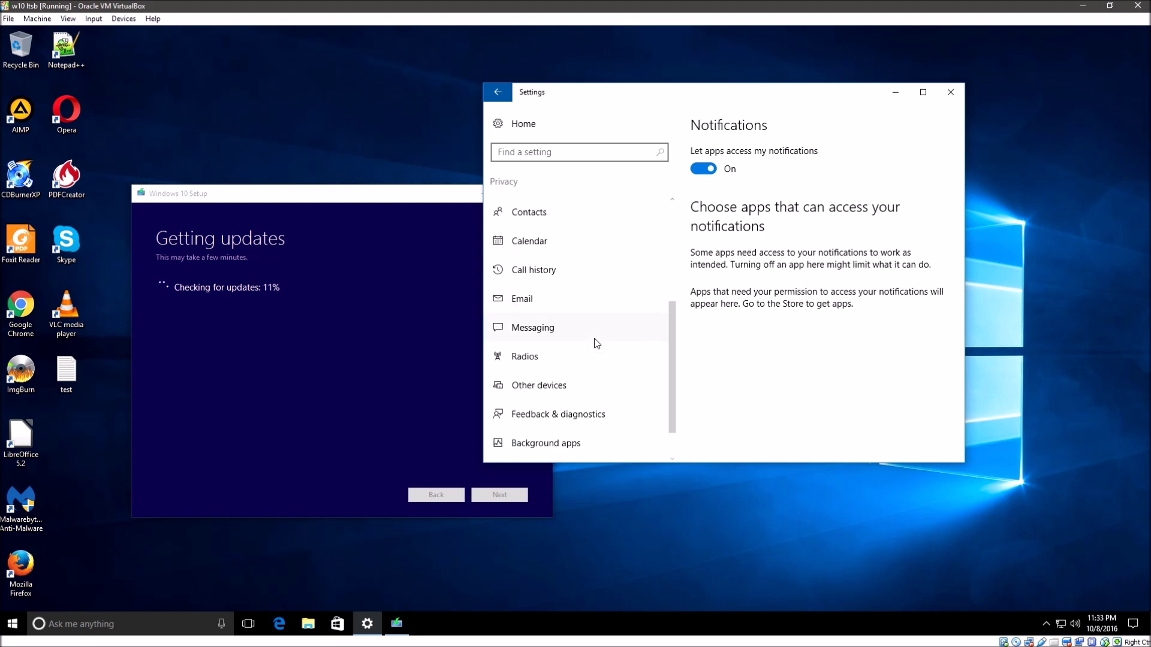
click(556, 358)
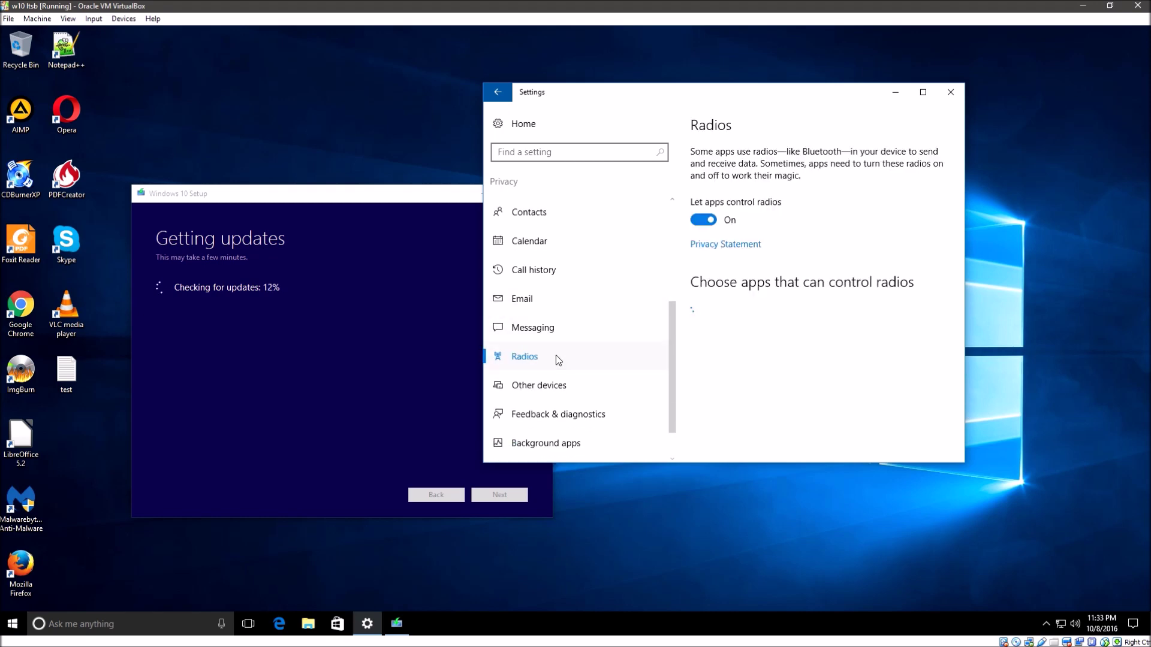
click(704, 220)
Turn off letting apps read or send messages and letting apps access and send email
click(527, 328)
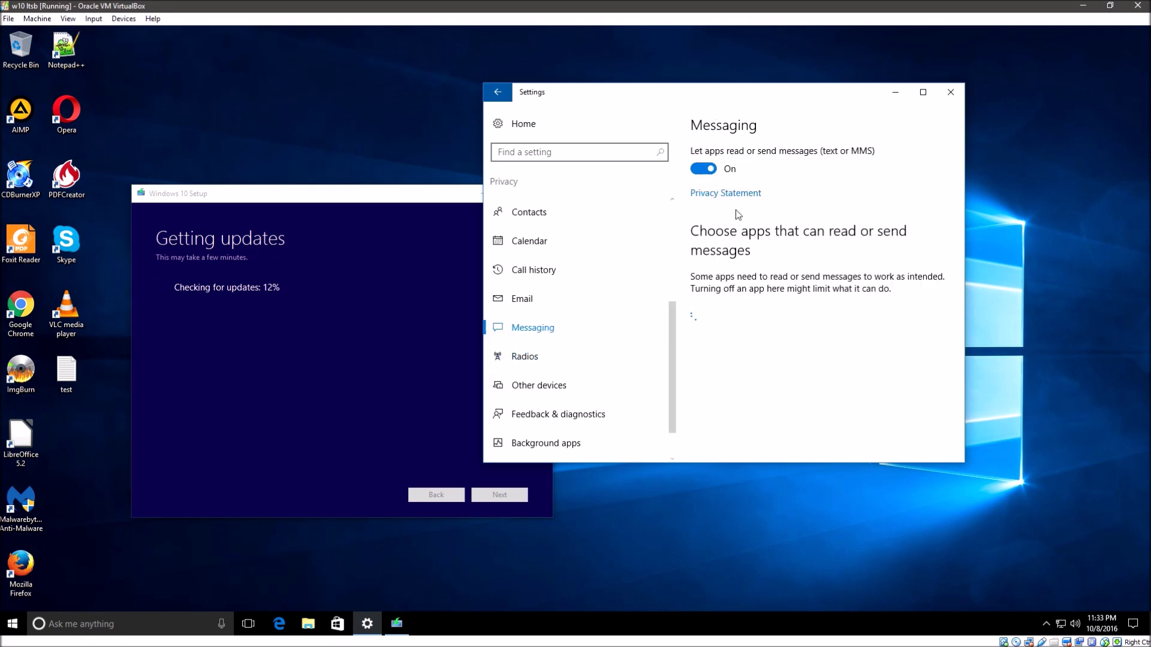
click(706, 170)
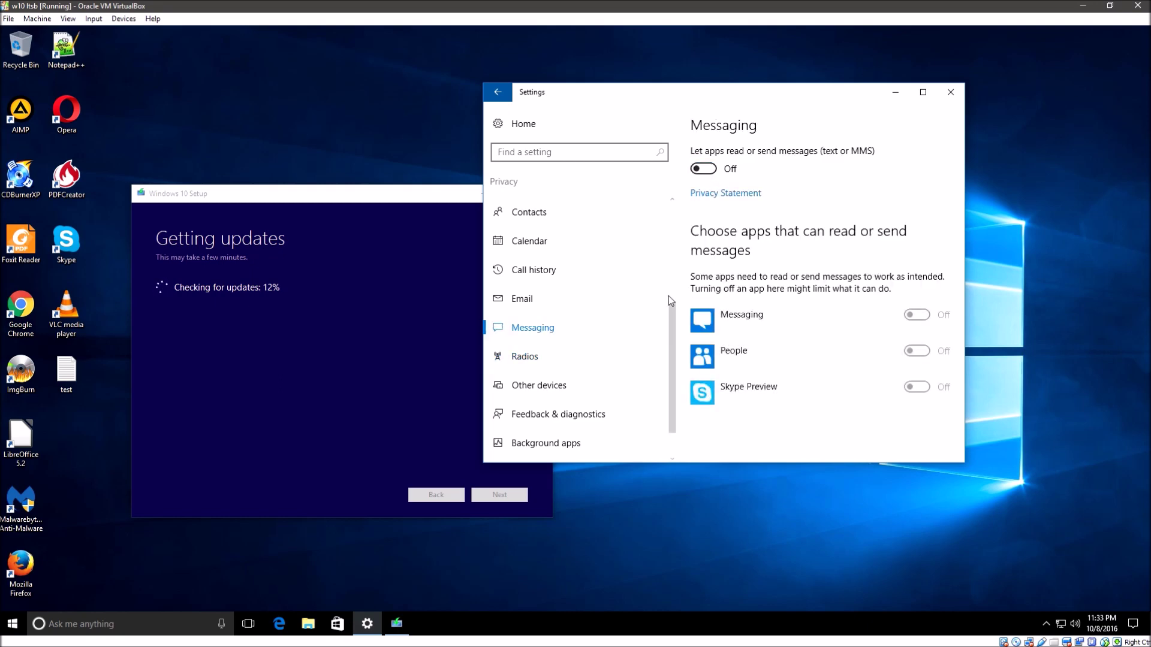
click(533, 303)
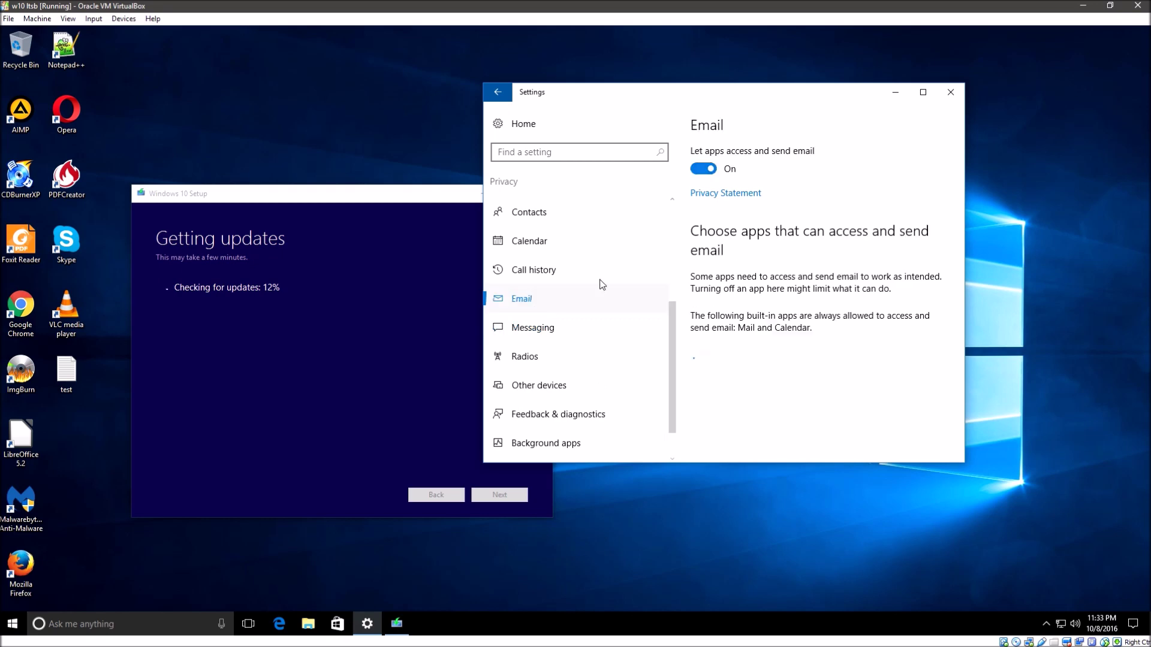
click(703, 170)
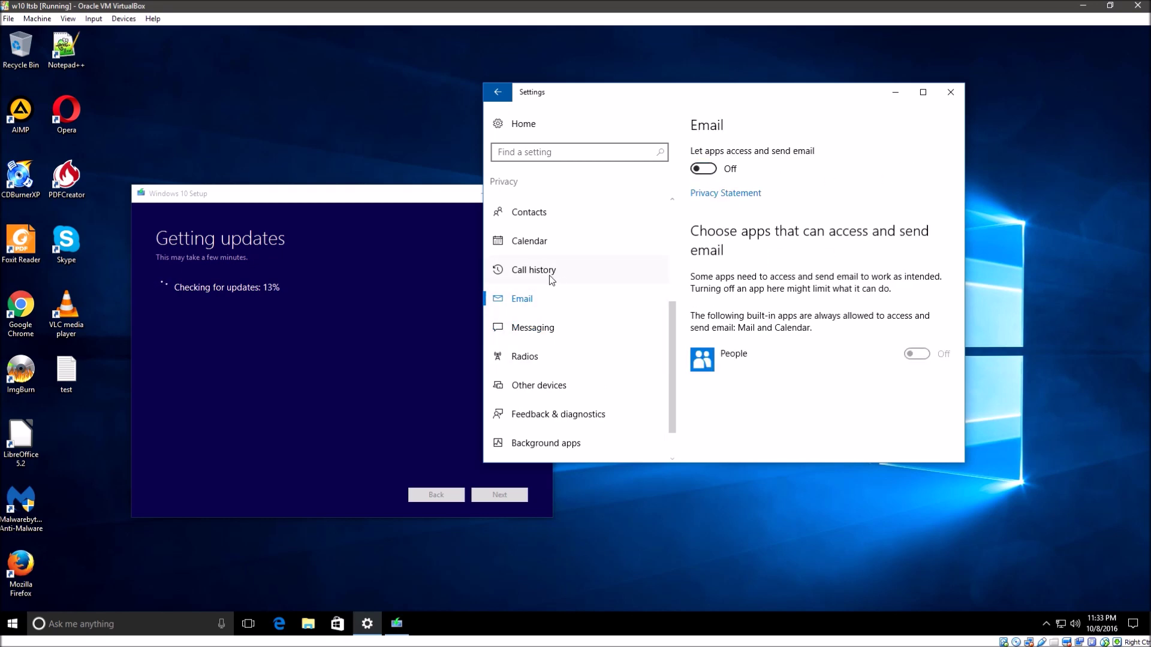
Go through the call history, calendar, contacts and account info privacy options, turning off app access to contacts and account info
scroll(580, 332, up, 1)
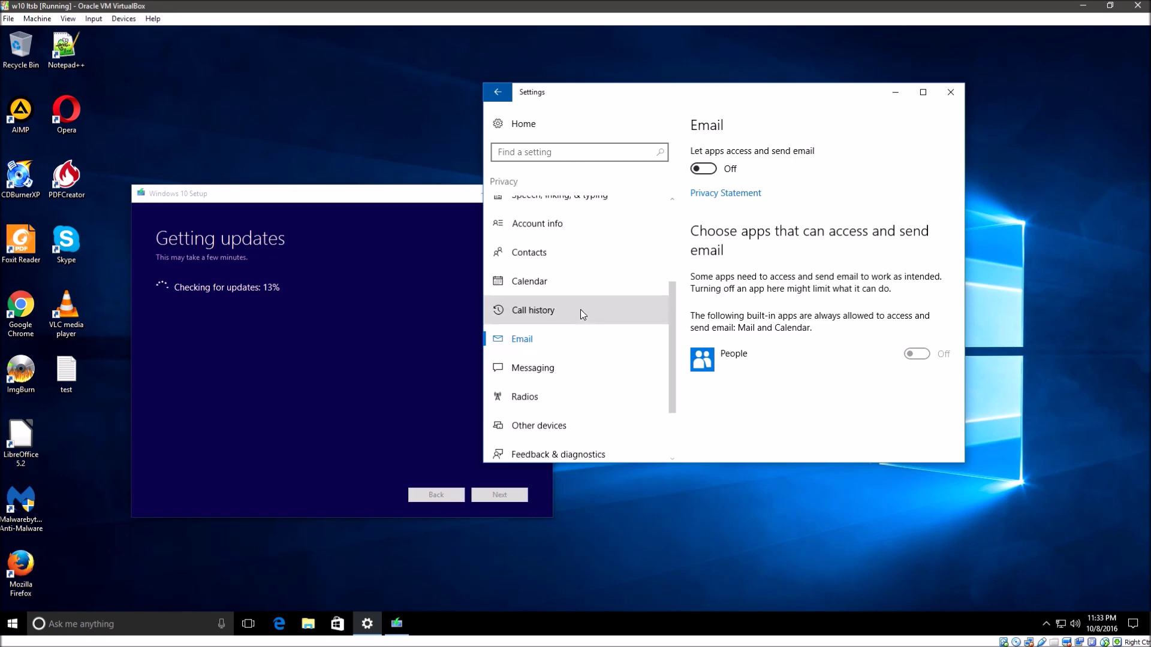
click(581, 309)
click(542, 282)
click(549, 251)
click(703, 168)
click(558, 224)
click(703, 168)
scroll(576, 300, up, 2)
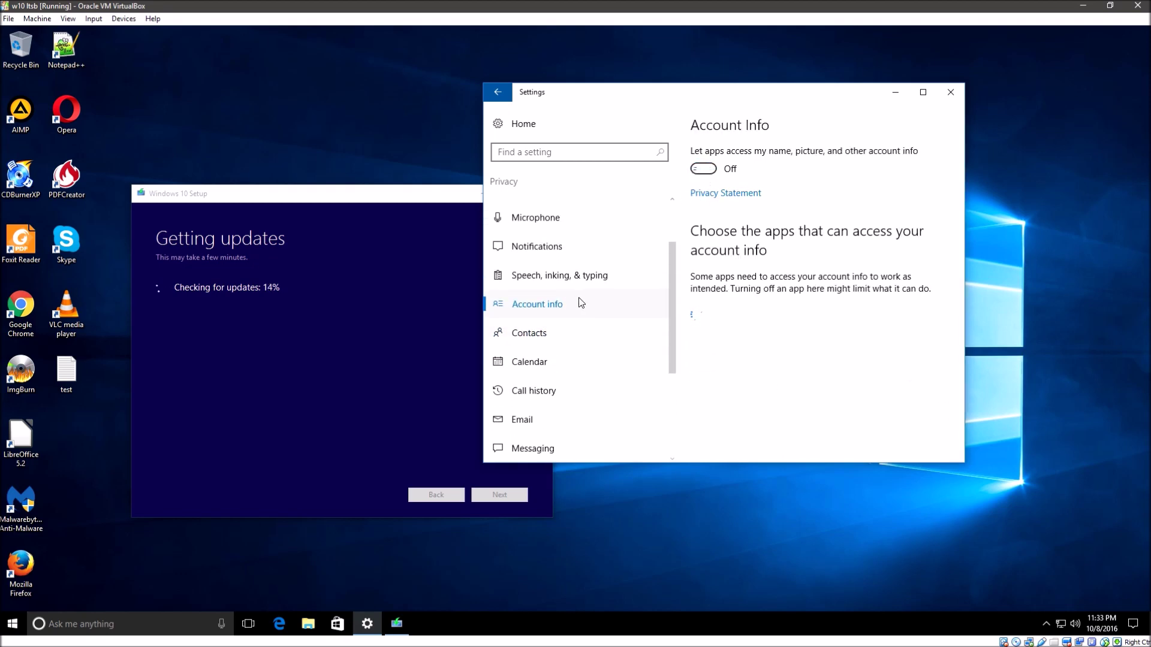
scroll(621, 360, up, 3)
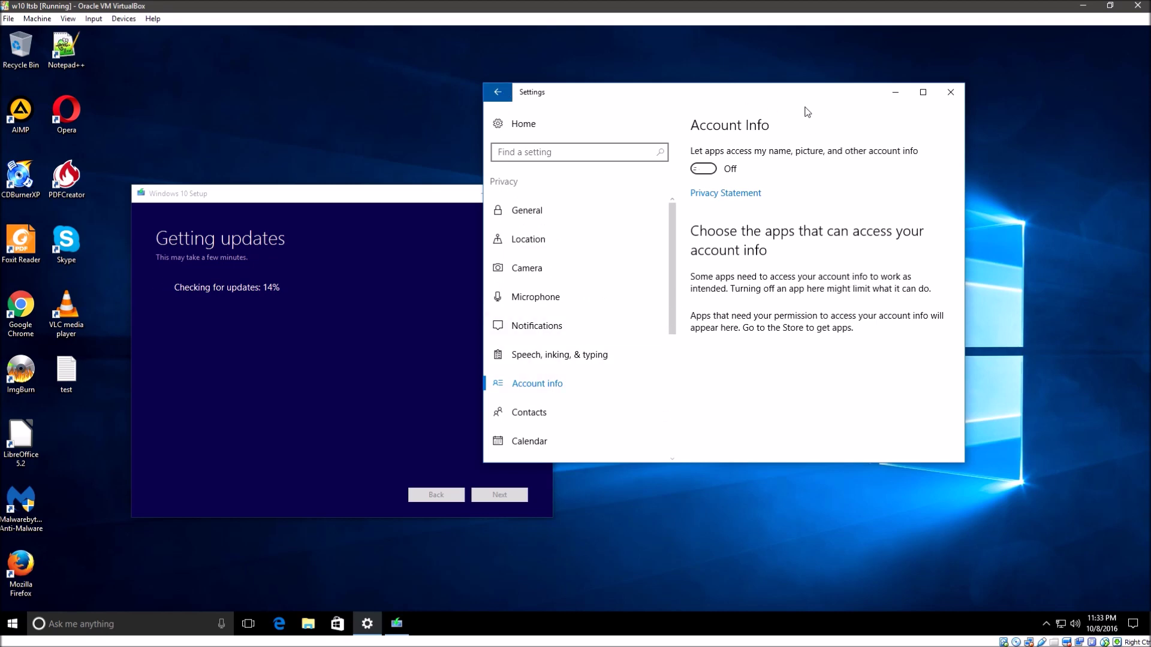
Close Settings and start installing Windows 10 Enterprise 2016 LTSB (KMS) with personal files only kept
click(951, 92)
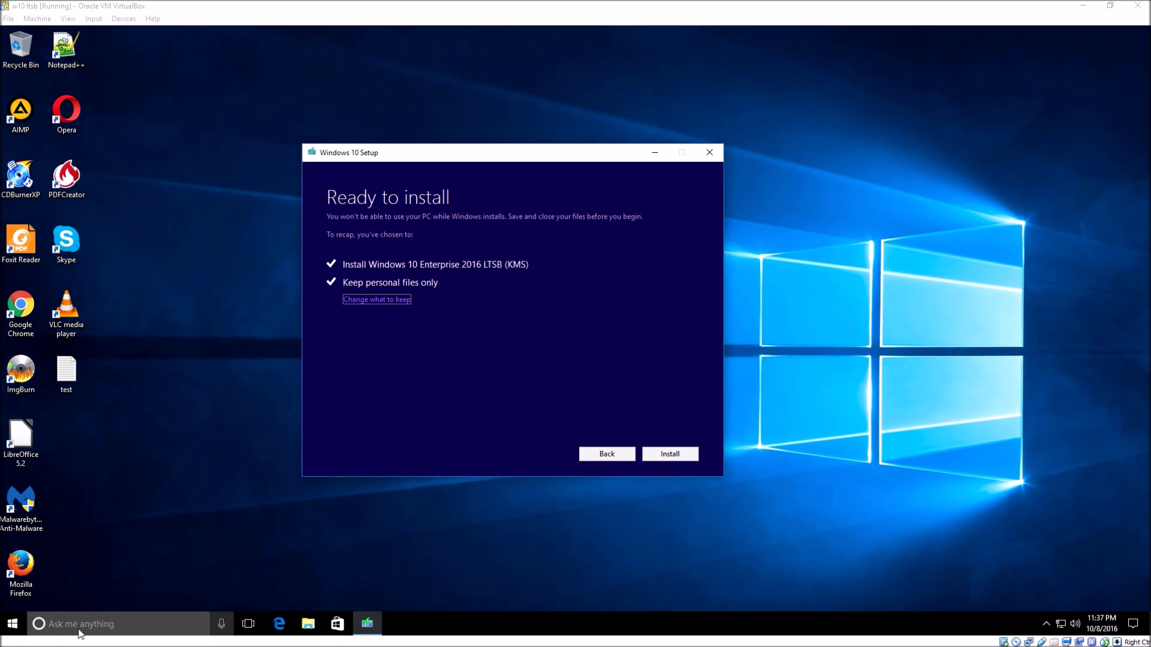
click(667, 456)
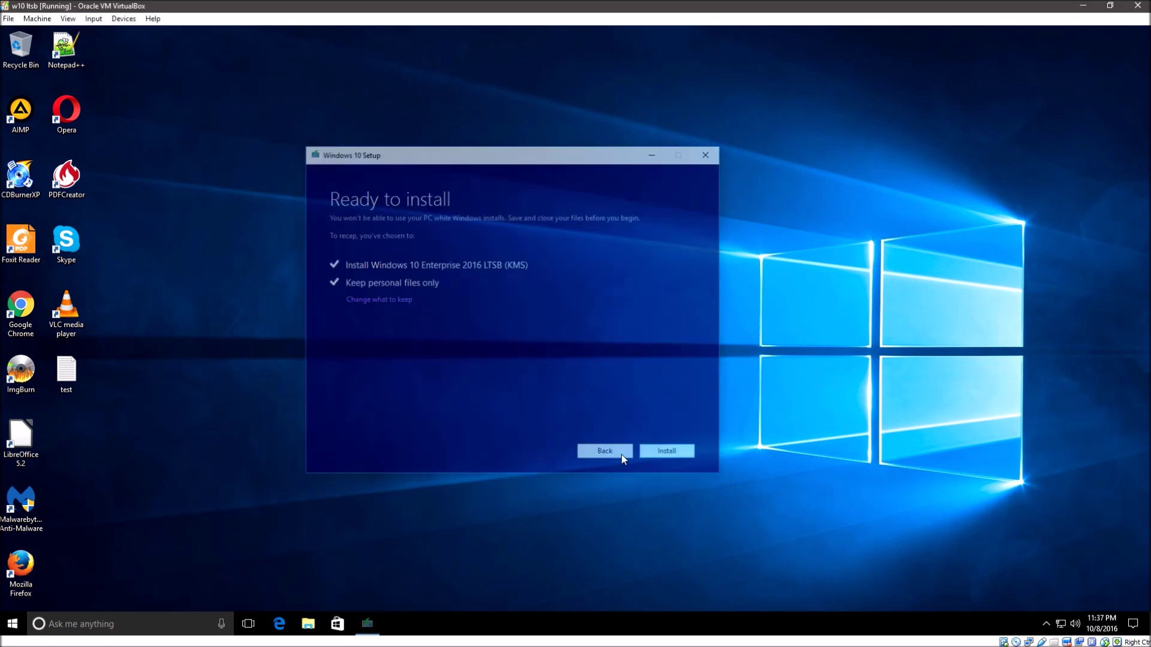